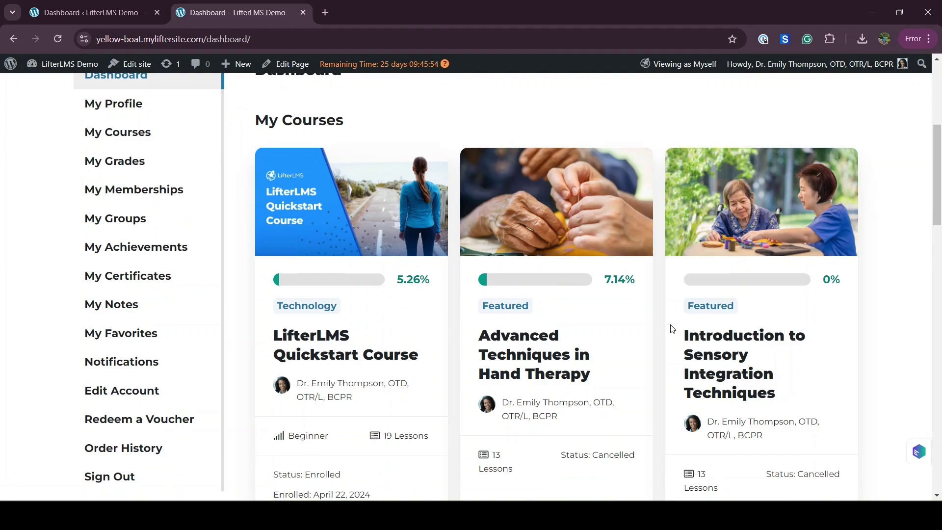
Step: Look over the My Courses order on the student dashboard, then open the LifterLMS account settings in the WordPress admin
scroll(672, 327, "down", 2)
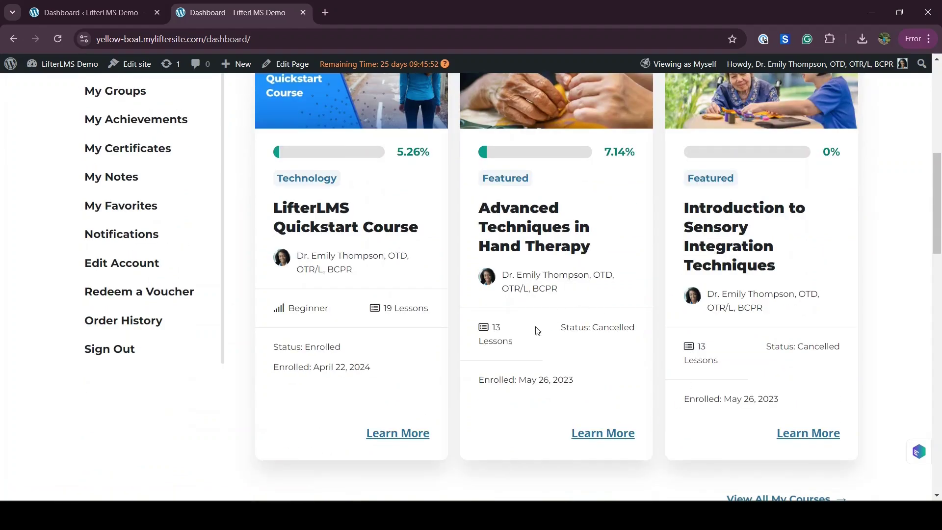
scroll(604, 357, "up", 3)
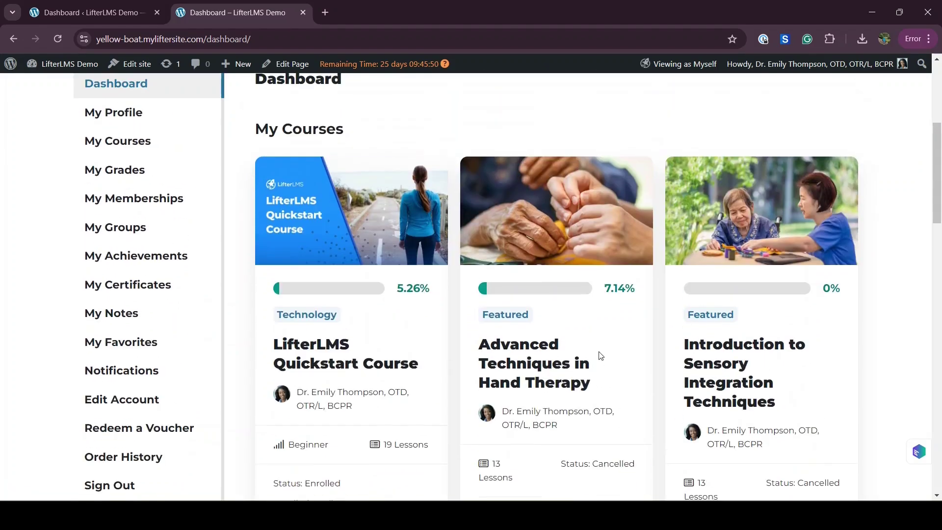
scroll(600, 353, "up", 3)
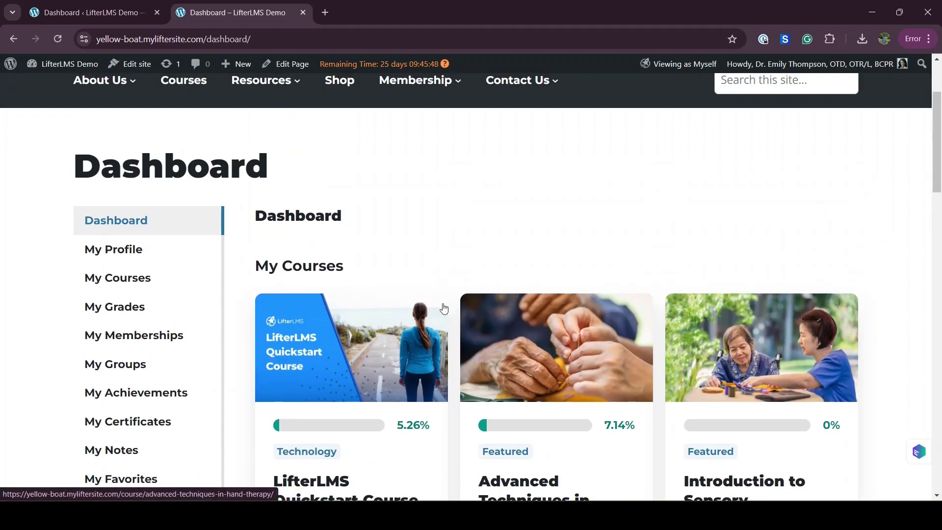
scroll(449, 257, "up", 2)
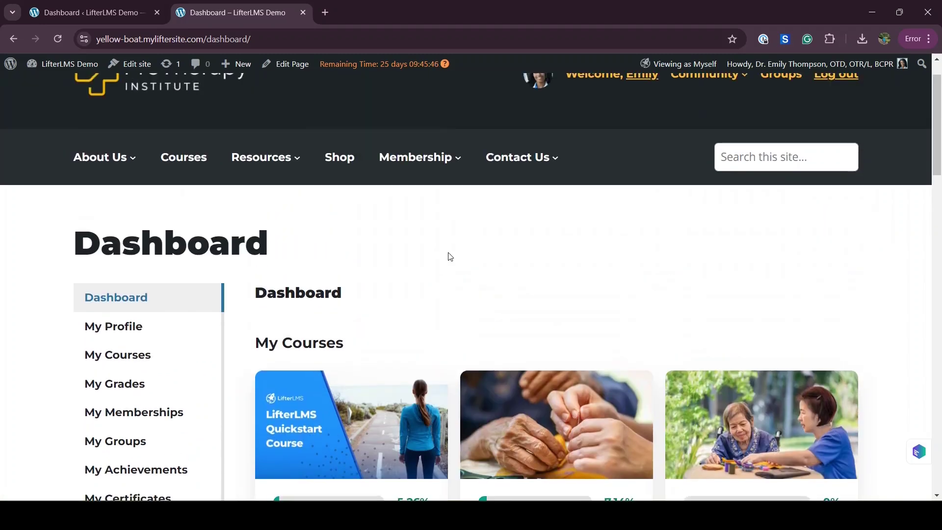
left_click(78, 18)
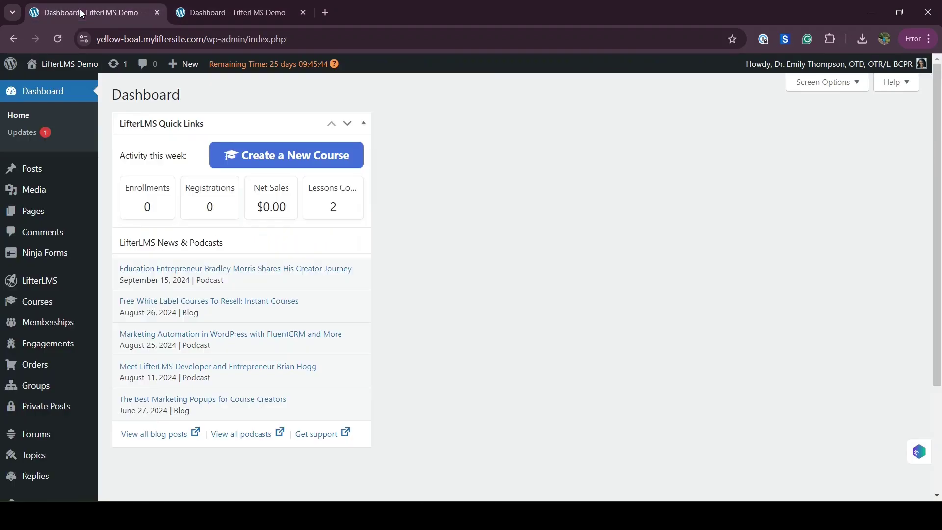
mouse_move(55, 285)
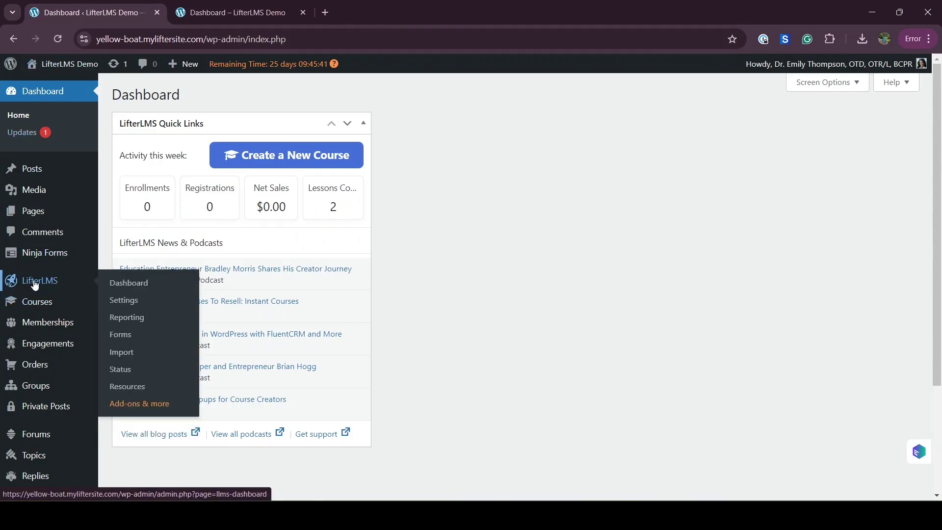
left_click(130, 305)
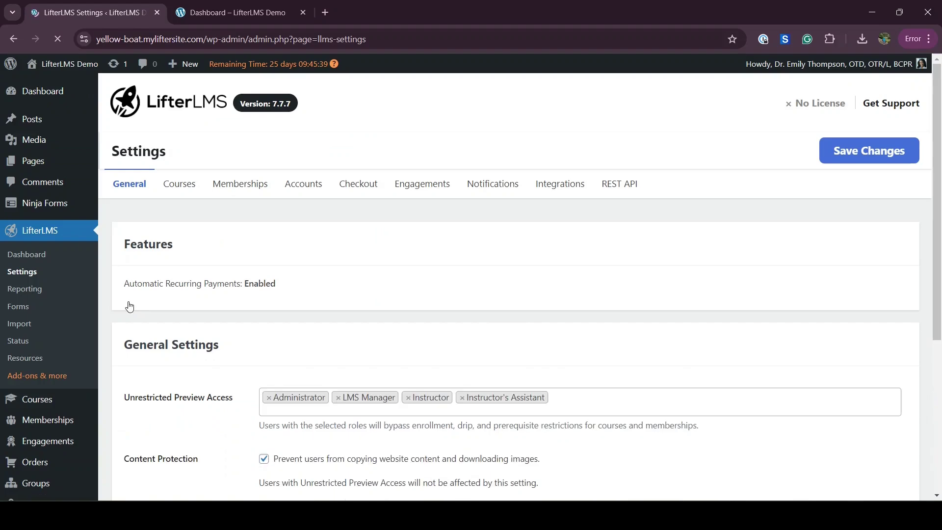
left_click(301, 186)
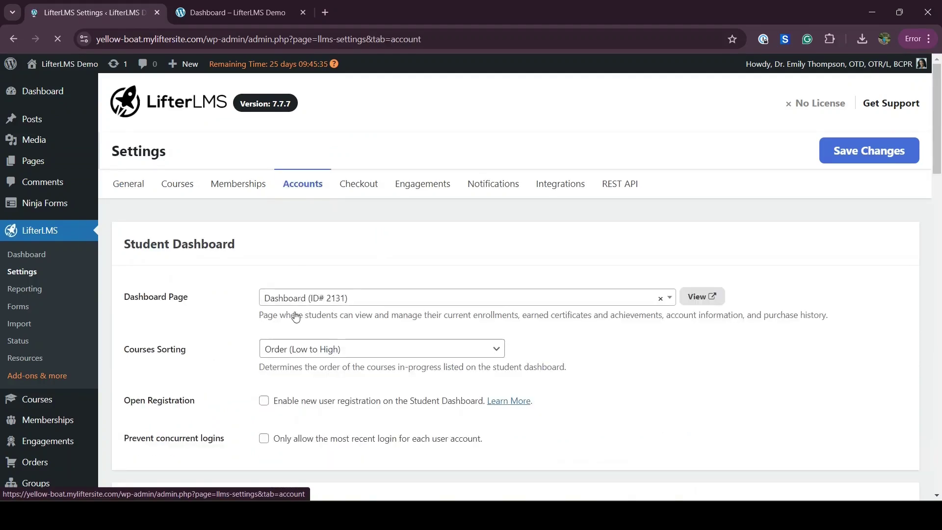
Step: Set the student dashboard's Courses Sorting to Course Title (A to Z) and save the settings
scroll(295, 315, "down", 3)
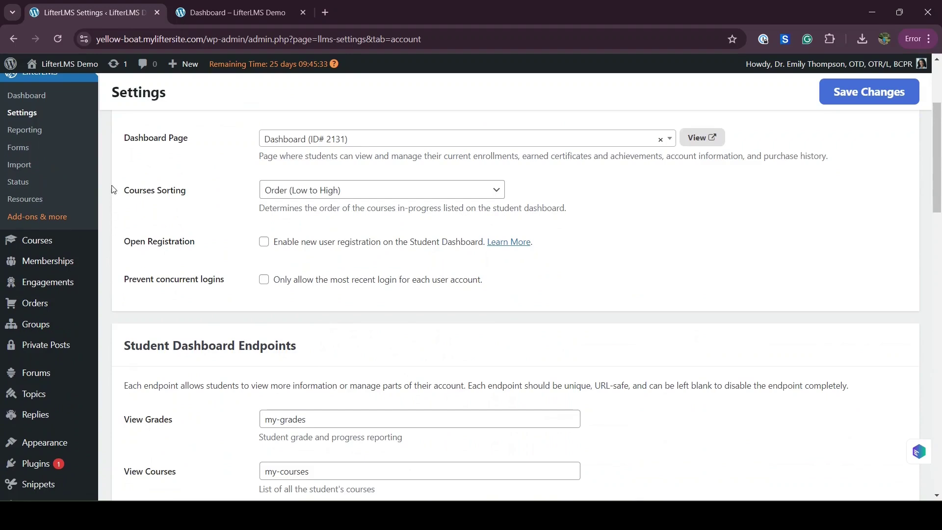
mouse_move(113, 185)
left_mouse_down()
mouse_move(190, 199)
mouse_move(122, 194)
left_mouse_up()
left_click(206, 201)
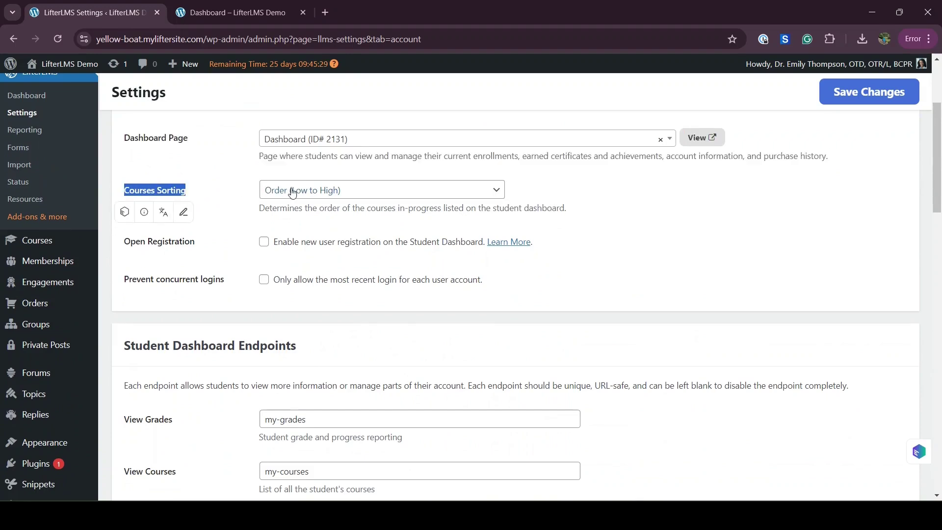
left_click(352, 196)
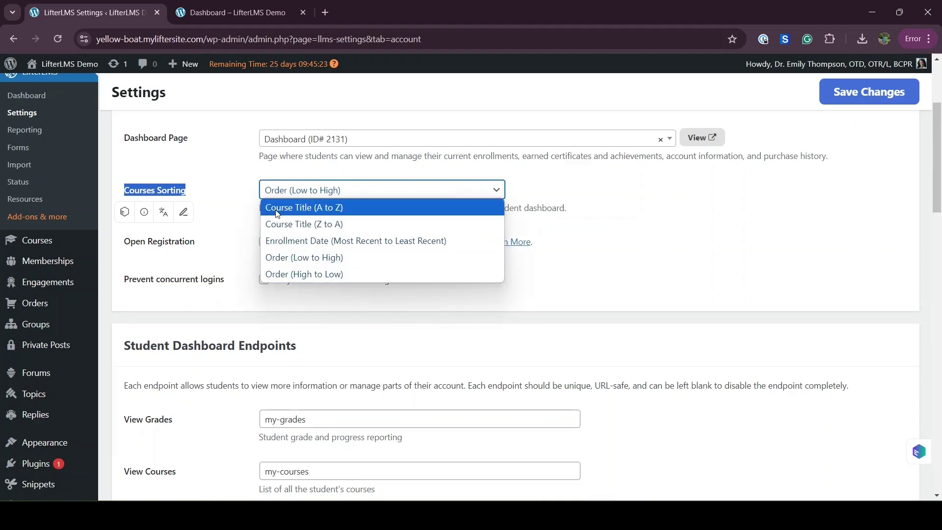
left_click(346, 208)
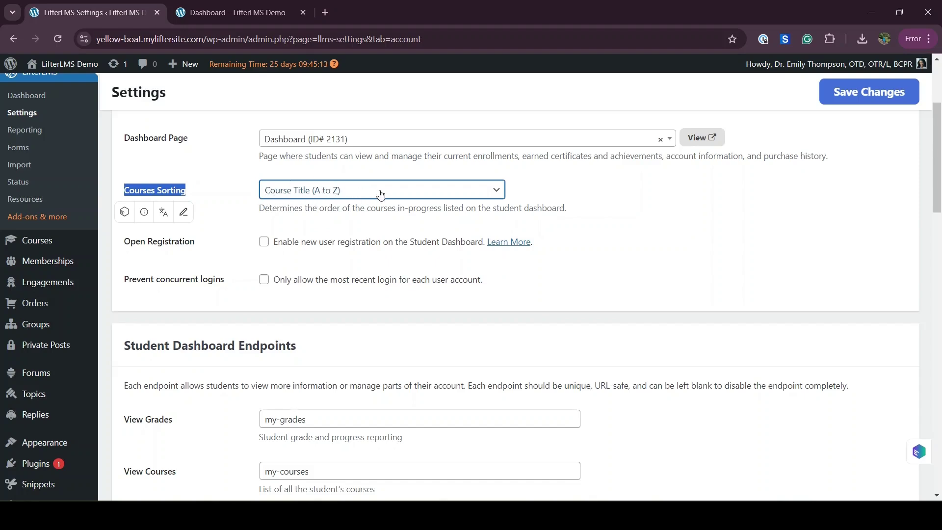
left_click(843, 90)
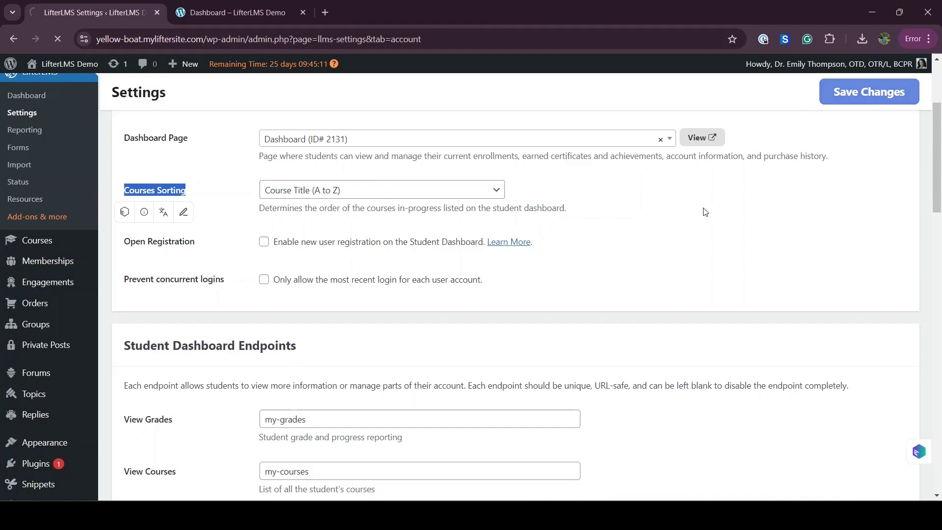
Step: Reload the student dashboard and examine the order of the courses under My Courses
left_click(230, 12)
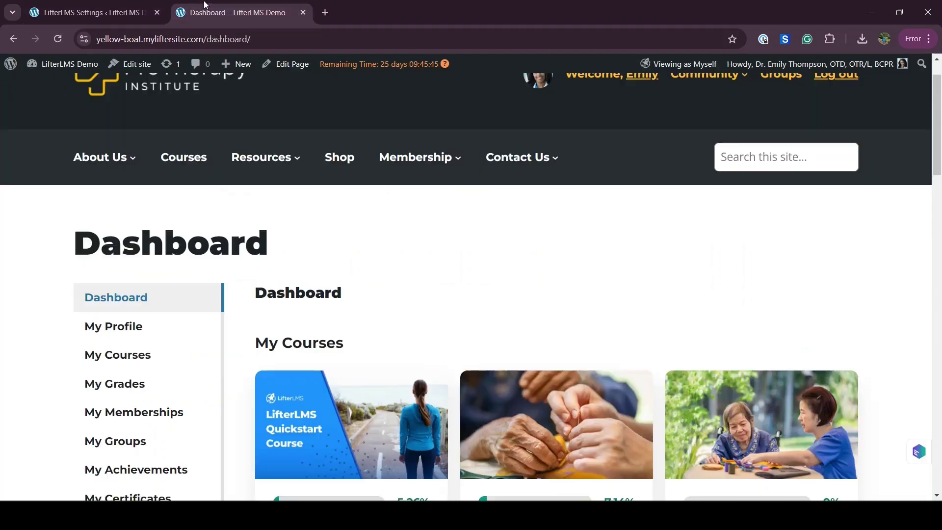
scroll(263, 311, "down", 5)
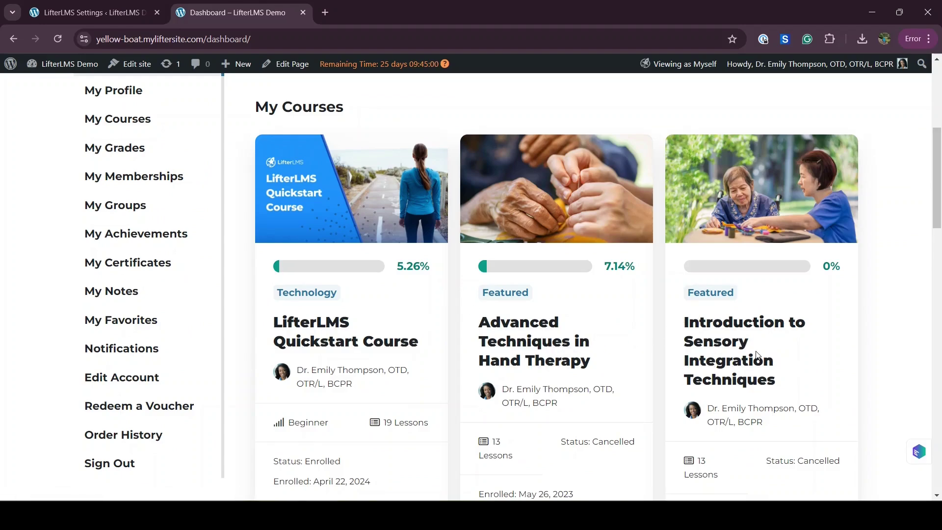
left_click(58, 39)
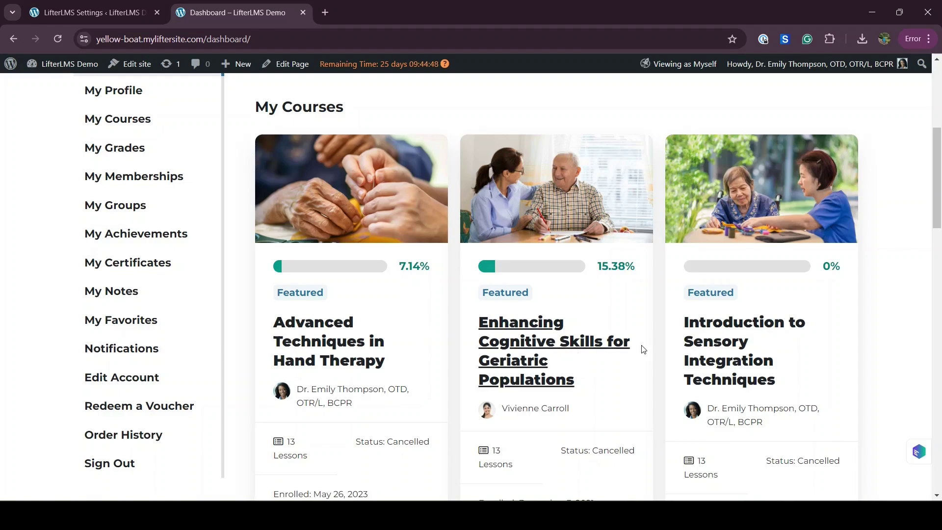
scroll(684, 315, "down", 5)
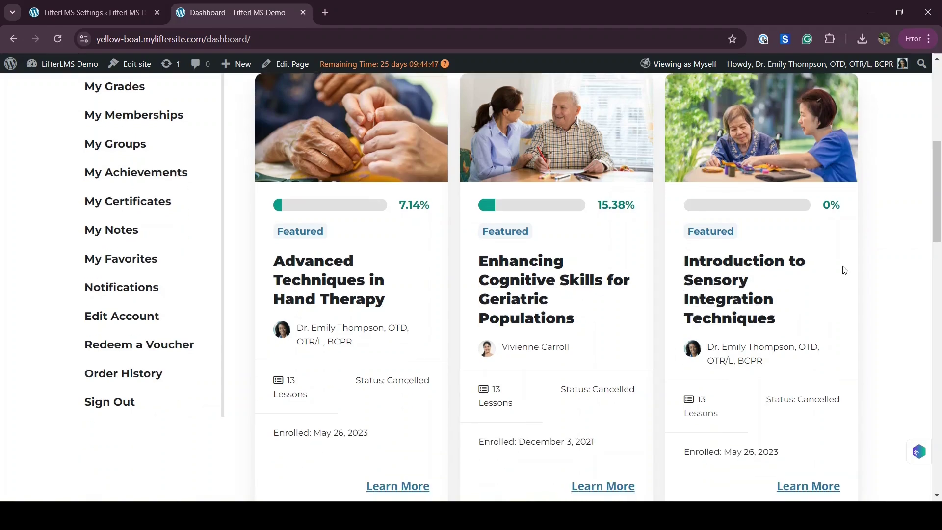
scroll(505, 246, "up", 2)
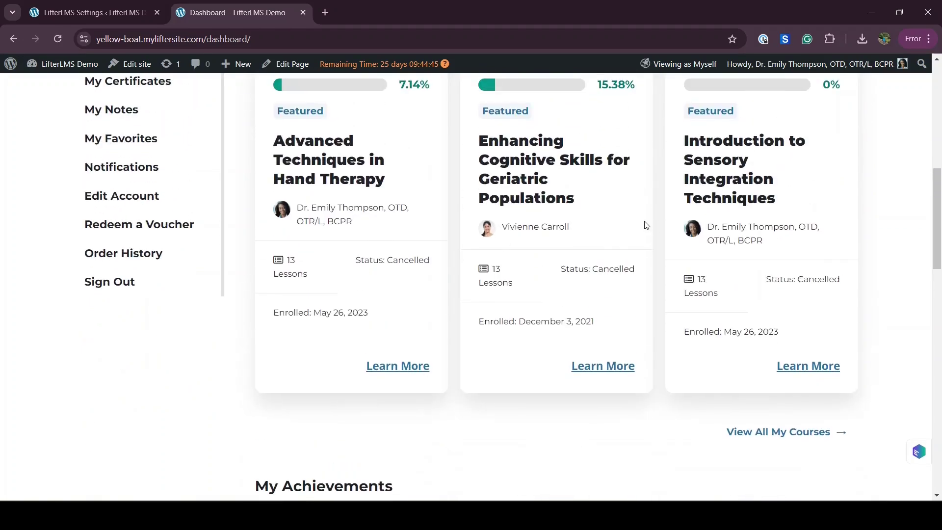
scroll(645, 225, "up", 4)
scroll(645, 225, "down", 5)
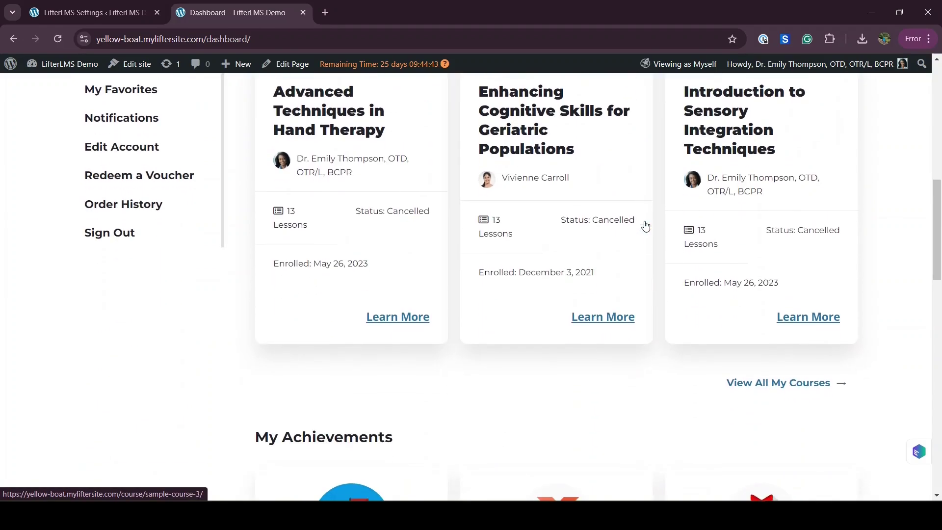
Step: Open the full list of the student's courses and check its order down to the last course
left_click(746, 385)
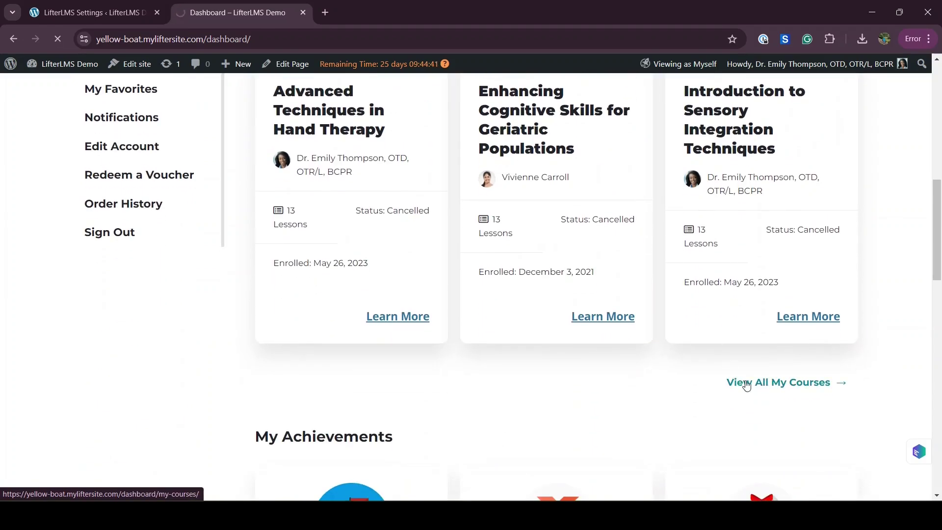
scroll(492, 310, "down", 8)
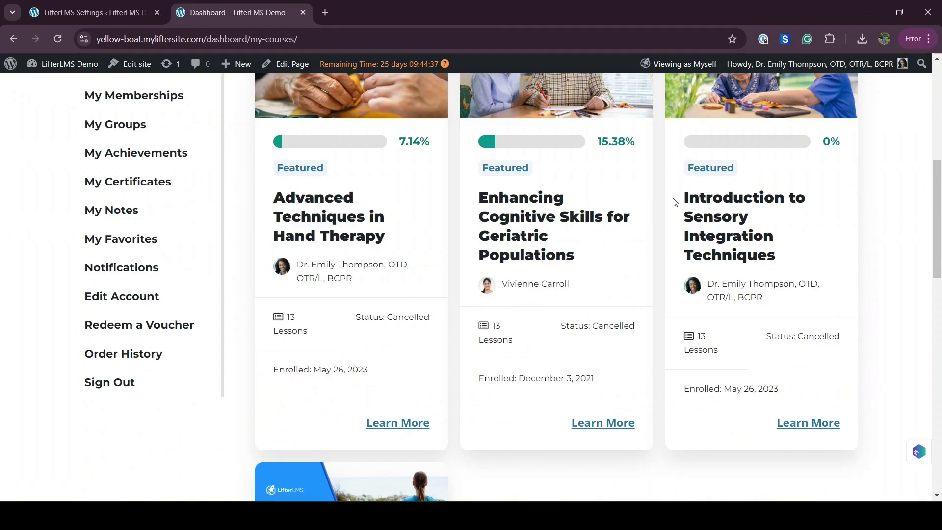
scroll(567, 260, "down", 6)
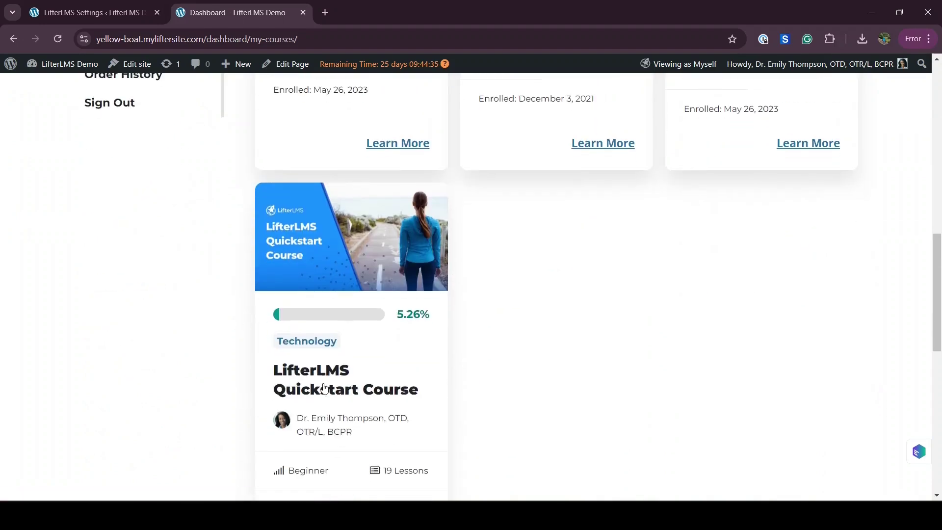
scroll(391, 360, "up", 3)
Step: Return to the LifterLMS account settings, set Courses Sorting to Course Title (Z to A) and save
left_click(102, 3)
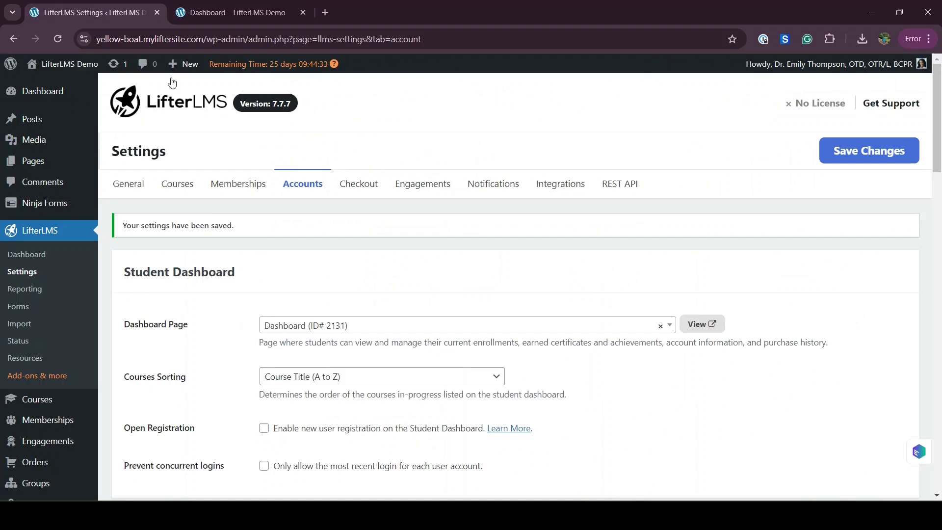
left_click(322, 382)
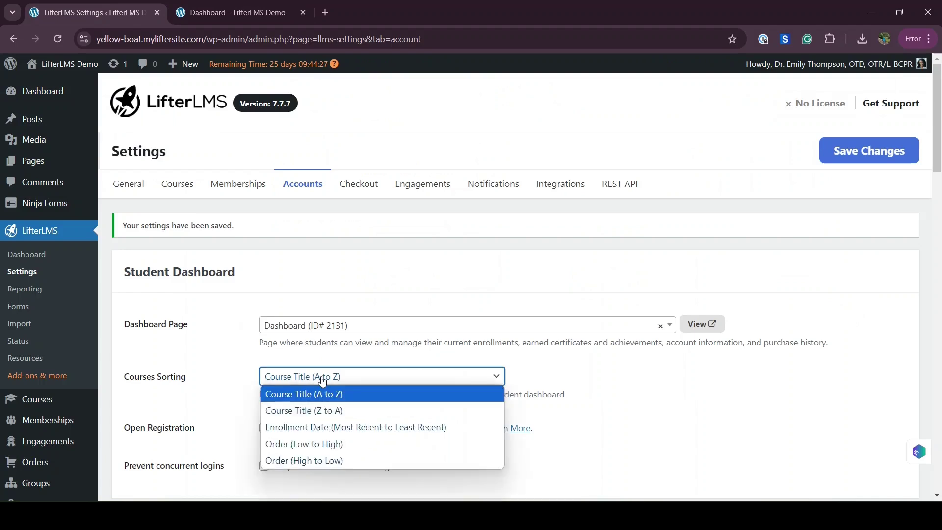
left_click(332, 412)
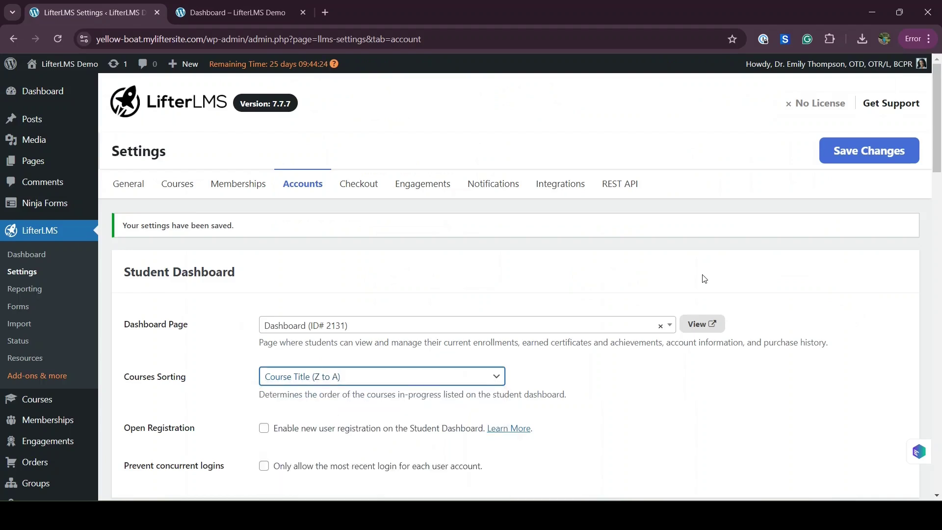
left_click(867, 156)
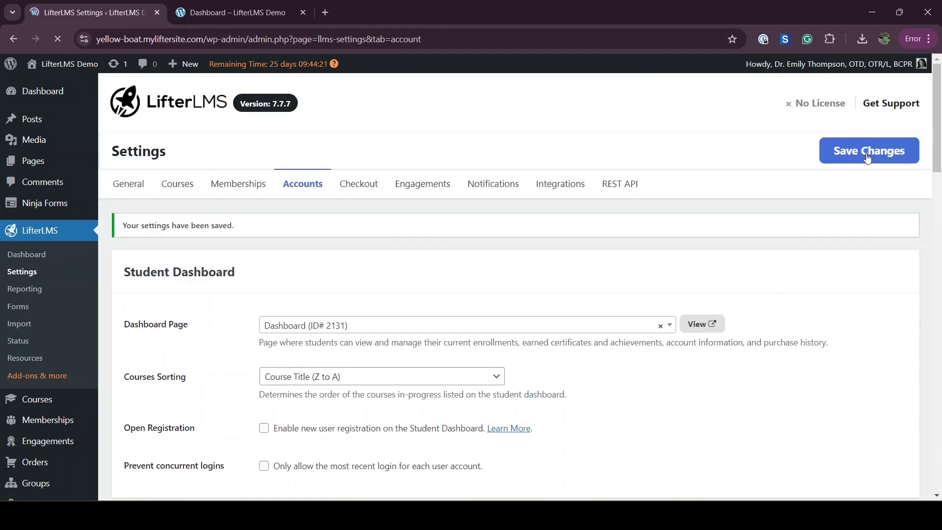
Step: Reload the student's My Courses page and check the course order through to the last course
left_click(281, 12)
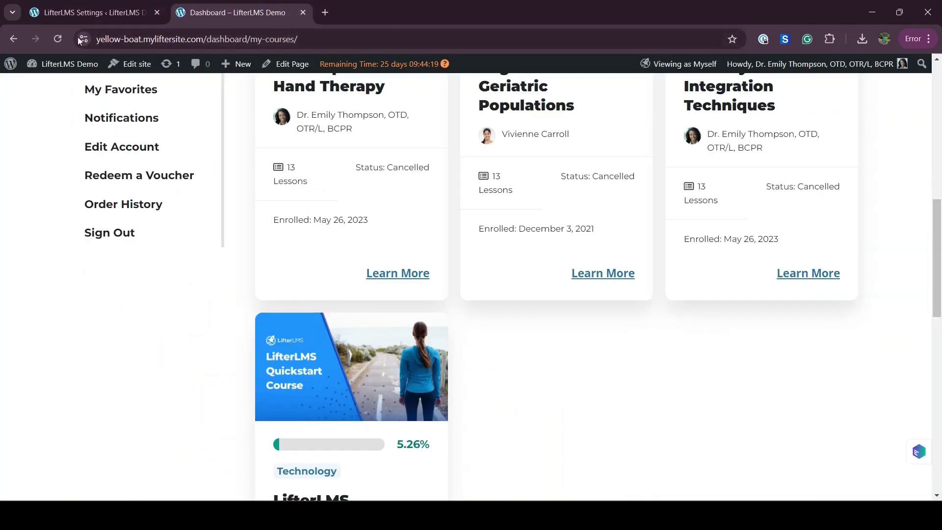
left_click(58, 38)
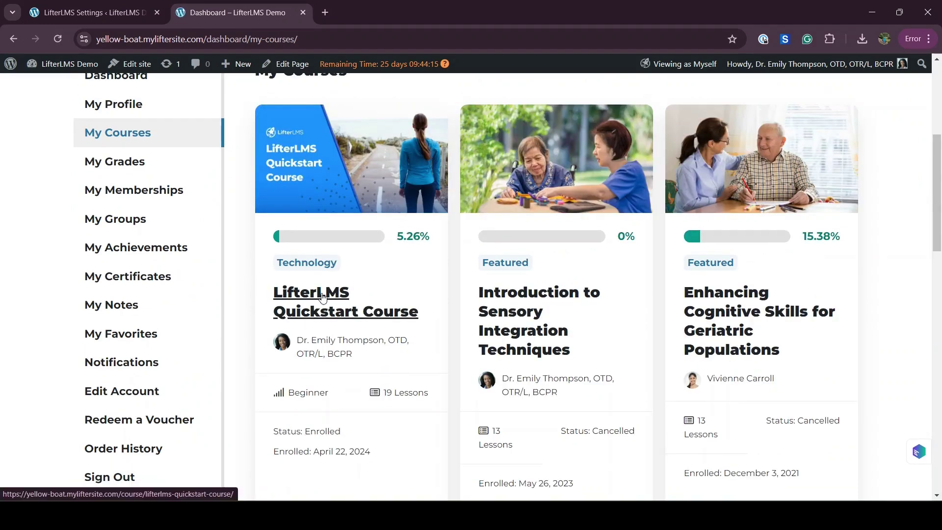
scroll(322, 297, "down", 7)
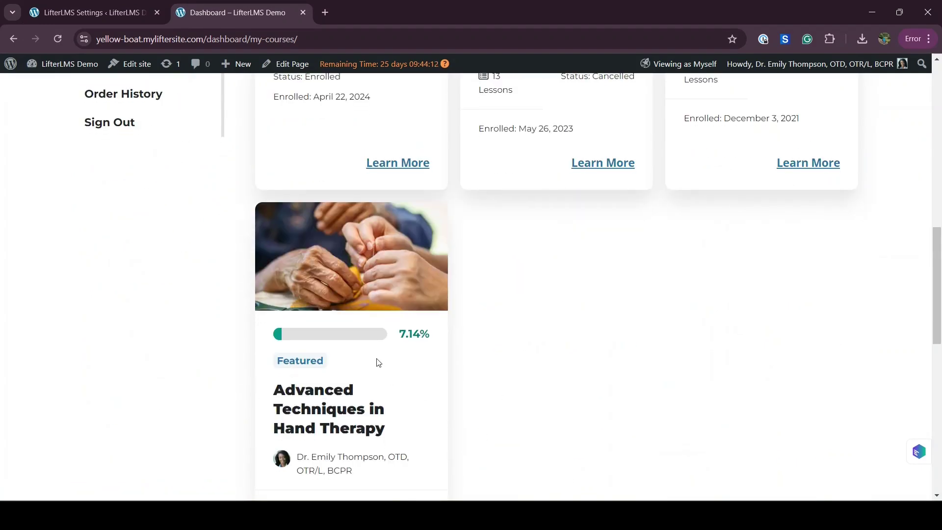
Step: Change Courses Sorting in the LifterLMS account settings to Enrollment Date (Most Recent to Least Recent) and save
left_click(83, 2)
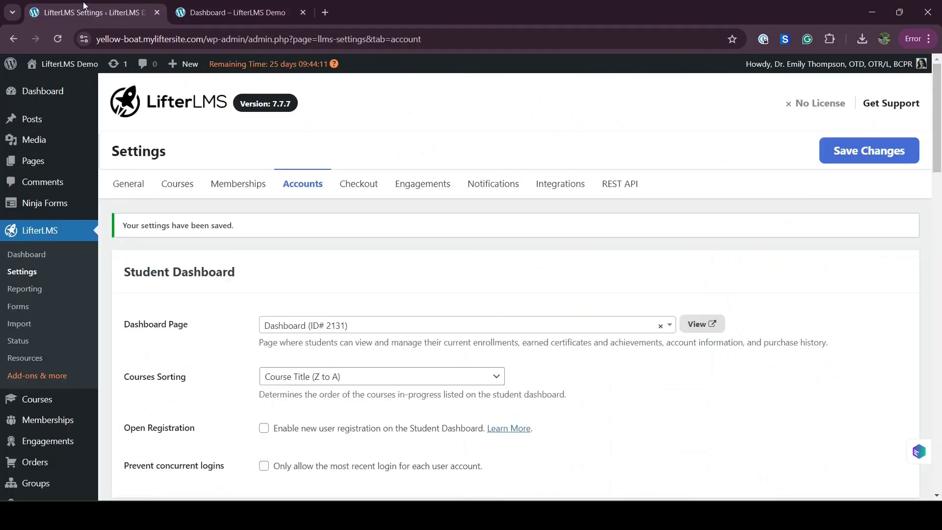
left_click(310, 380)
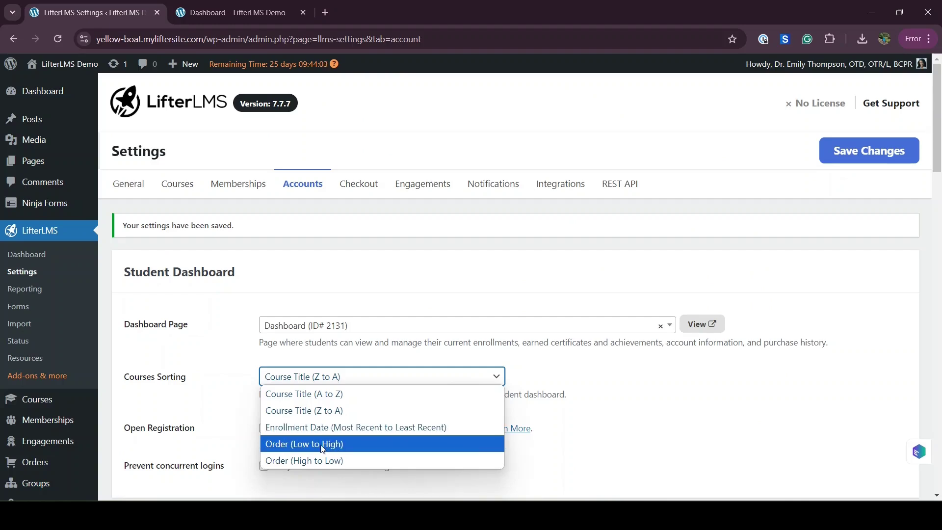
left_click(309, 428)
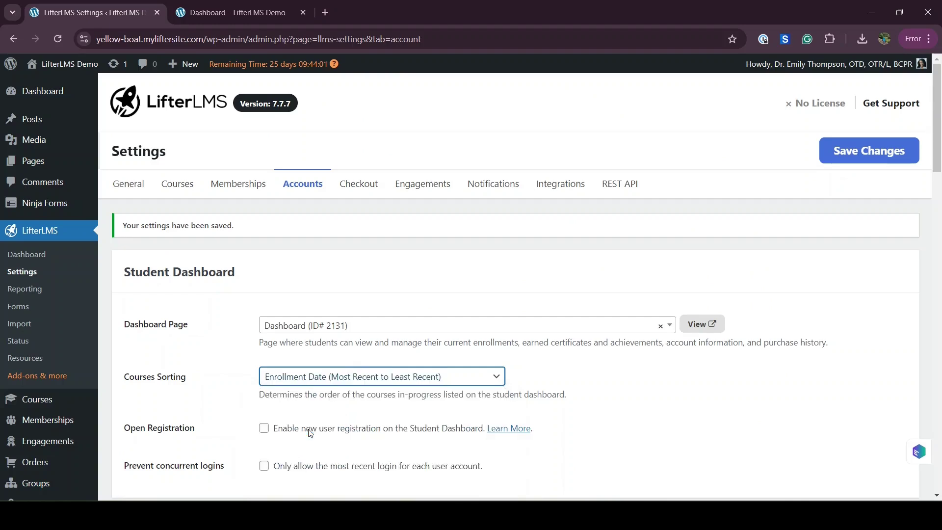
left_click(883, 151)
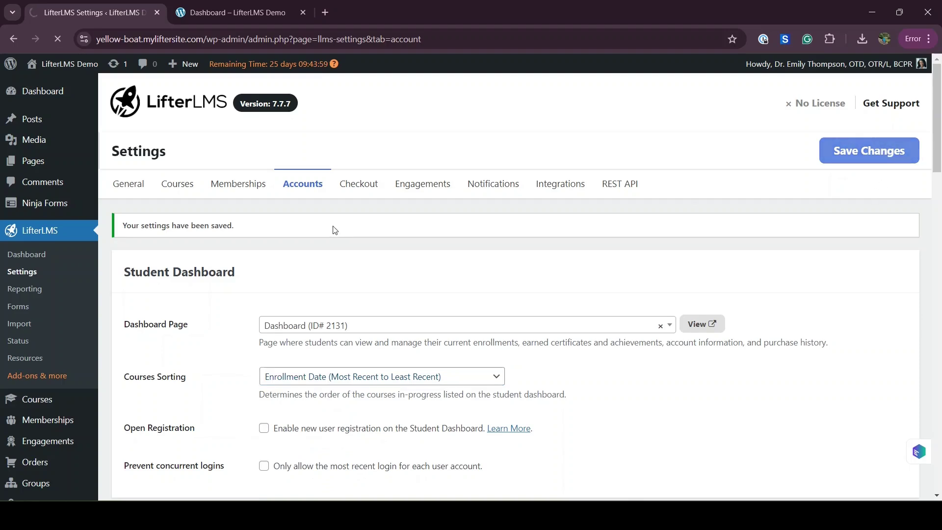
Step: Reload the student's My Courses page and check the course order under the enrollment date sorting
left_click(278, 13)
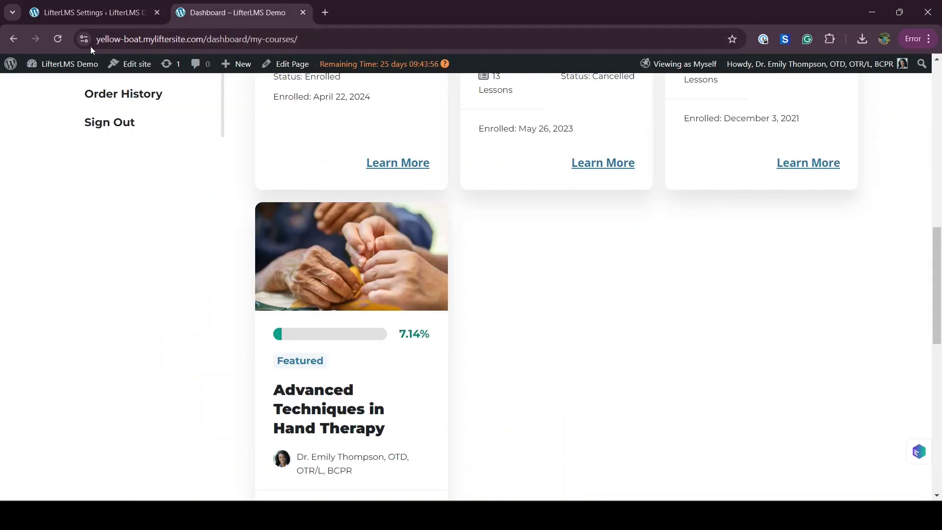
left_click(58, 38)
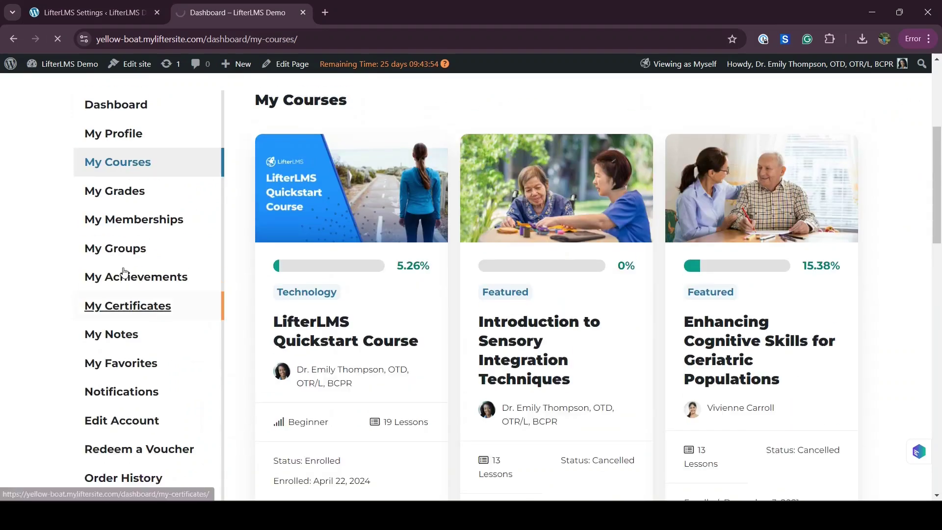
scroll(221, 311, "down", 6)
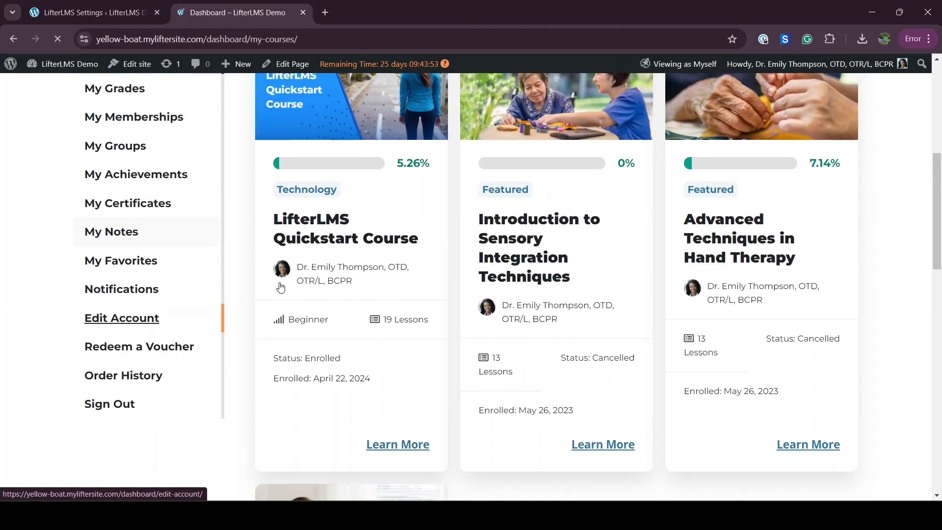
scroll(535, 346, "up", 4)
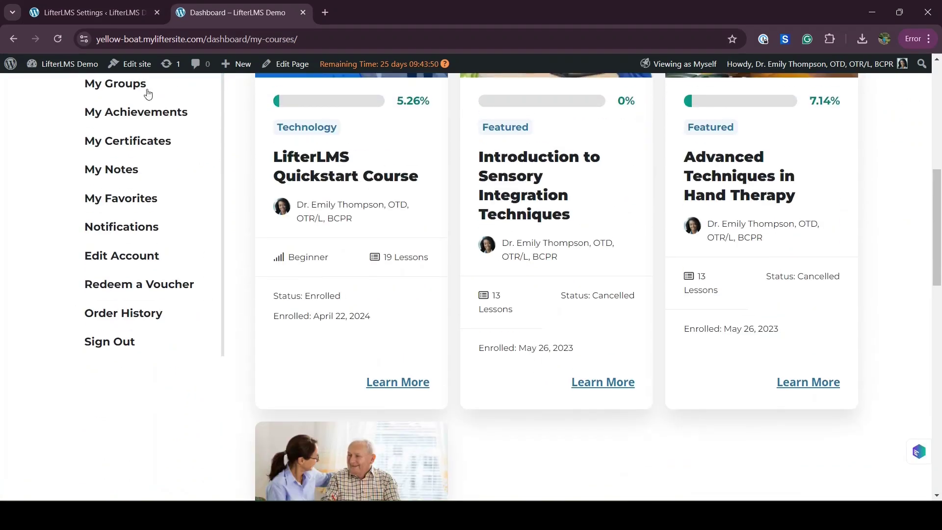
Step: Set Courses Sorting in the LifterLMS account settings to Order (Low to High) and save the settings
left_click(82, 5)
left_click(294, 376)
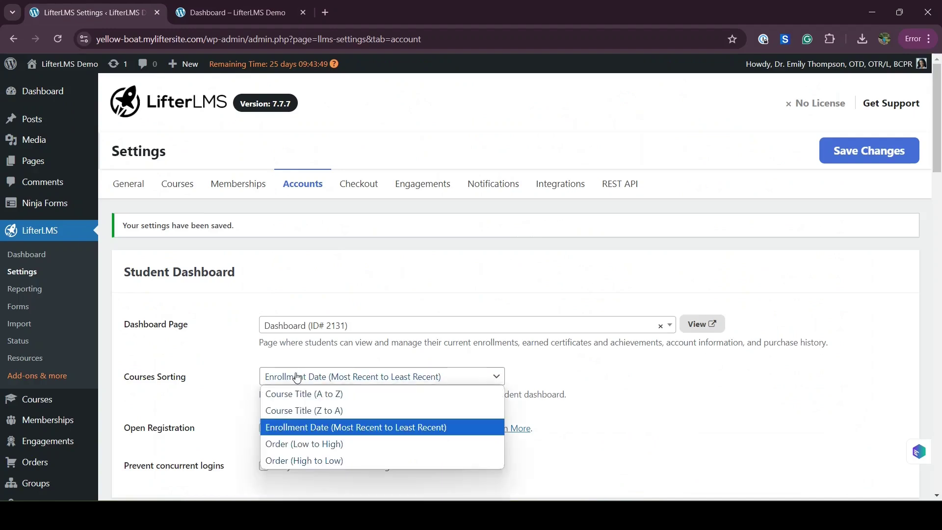
left_click(317, 450)
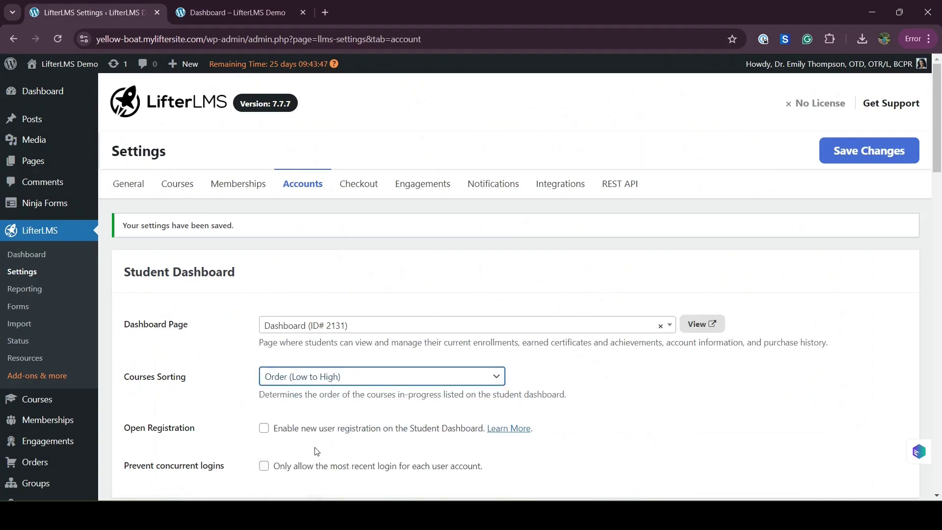
scroll(471, 314, "down", 2)
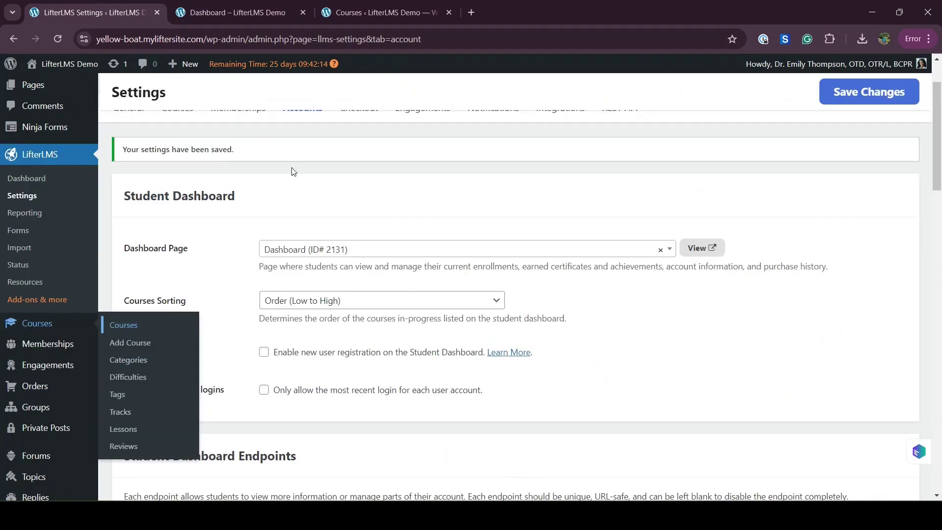
left_click(843, 94)
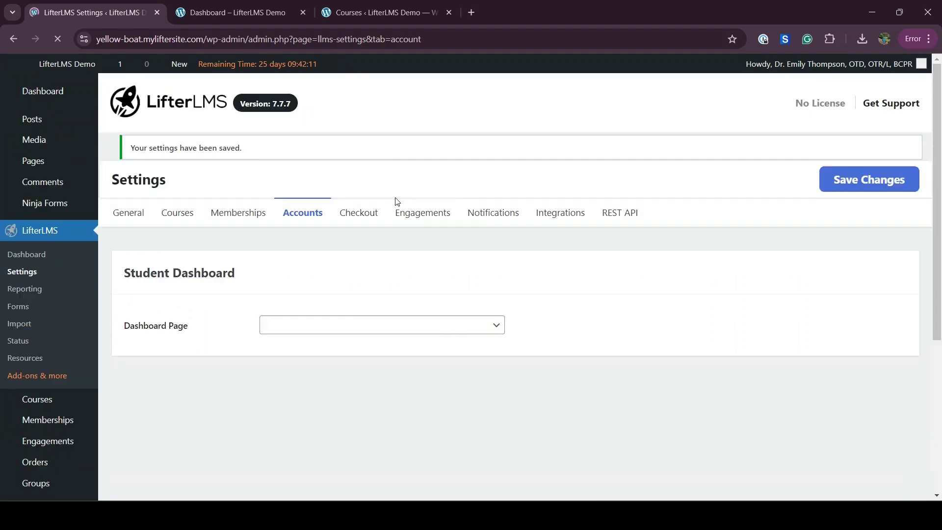
Step: Open the admin list of all courses in a separate browser tab, keeping the LifterLMS settings open
scroll(216, 369, "down", 1)
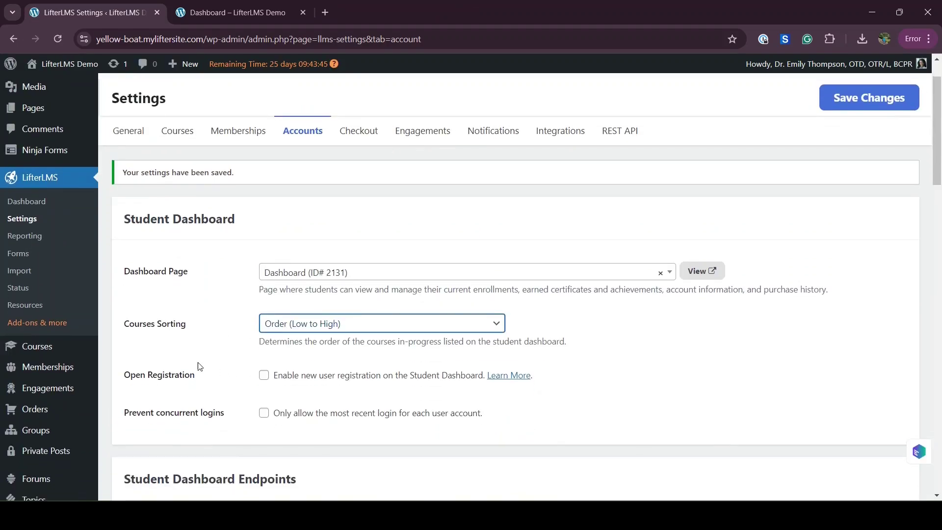
mouse_move(39, 347)
right_click(124, 342)
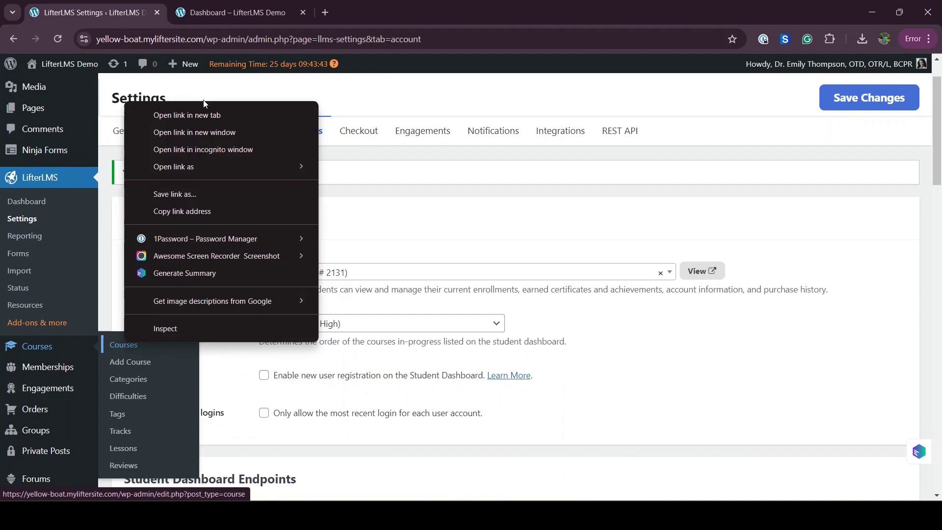
left_click(207, 115)
left_click(351, 10)
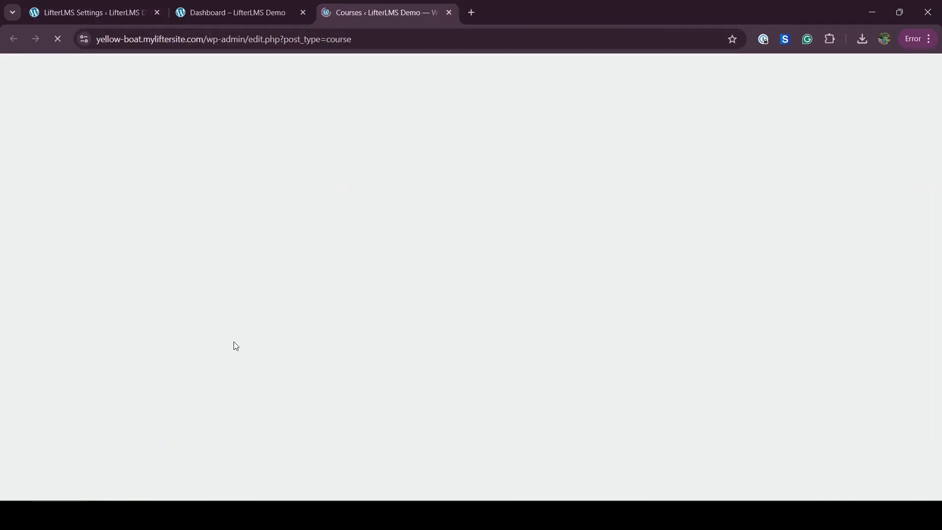
Step: Open the LifterLMS Quickstart Course for quick editing and check its Order value
scroll(183, 204, "down", 5)
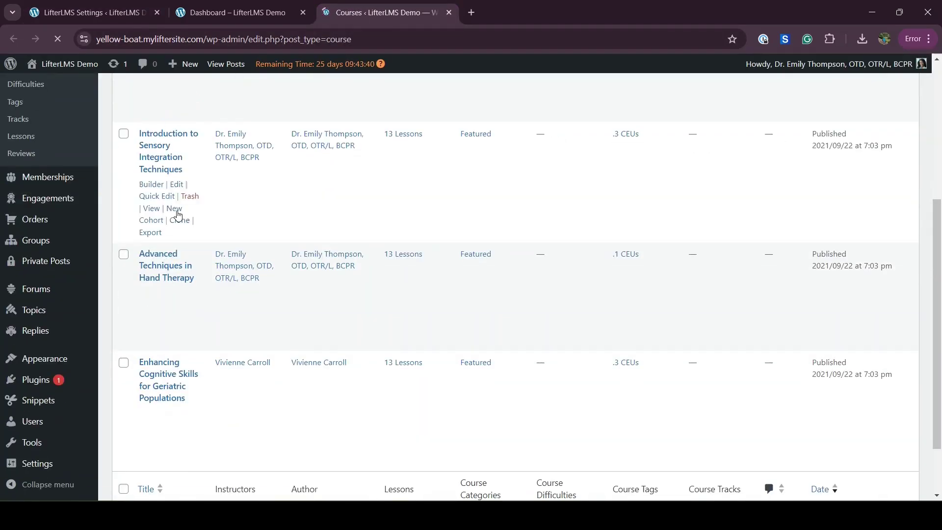
scroll(177, 213, "up", 3)
left_click(165, 204)
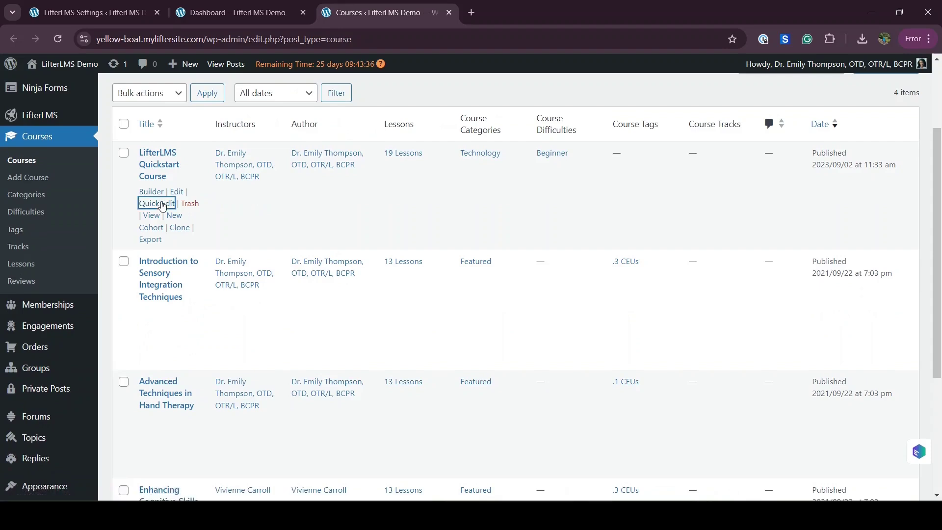
left_click_drag(588, 143, 627, 149)
left_click(627, 151)
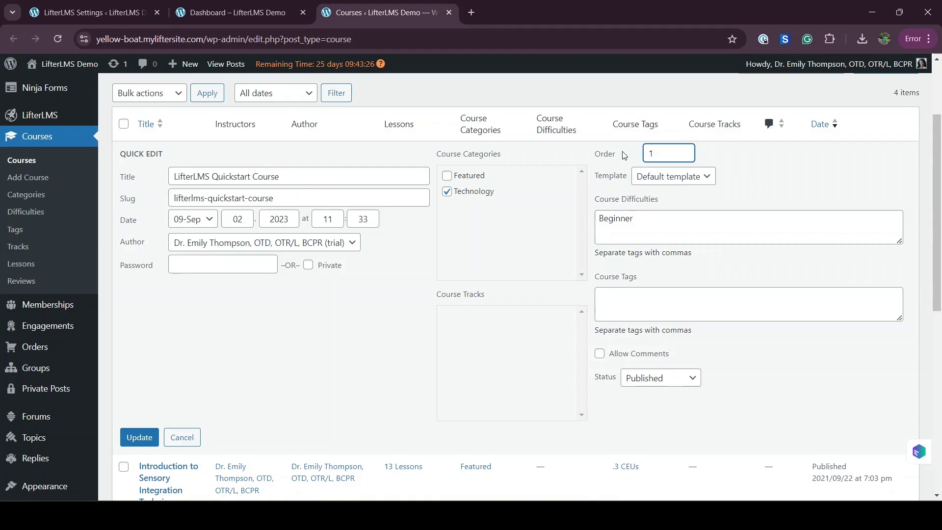
Step: Quick edit the Introduction to Sensory Integration Techniques course, set its Order to 1 and update it
scroll(682, 131, "down", 1)
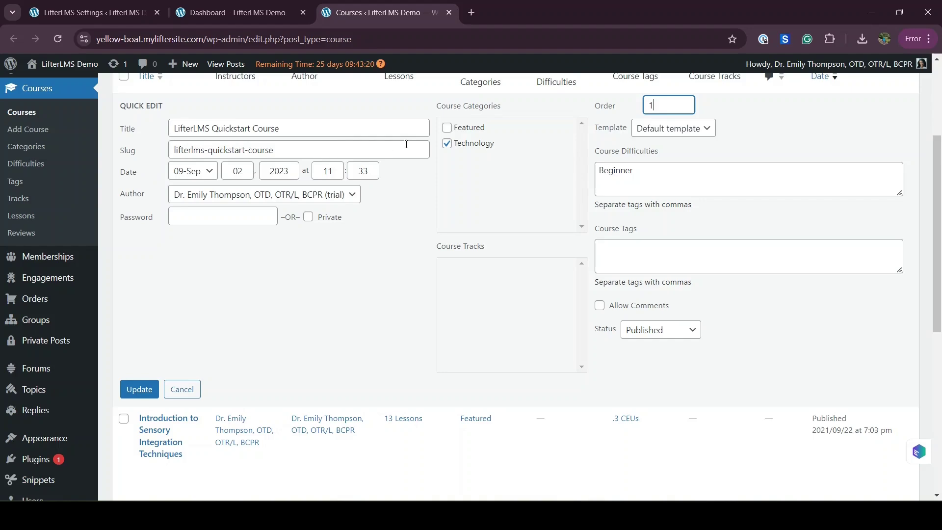
scroll(507, 235, "down", 4)
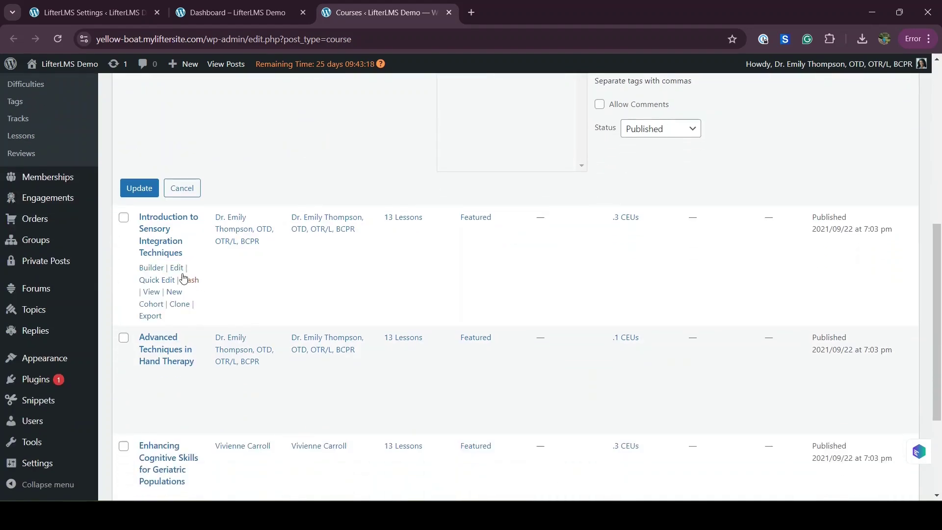
left_click(154, 280)
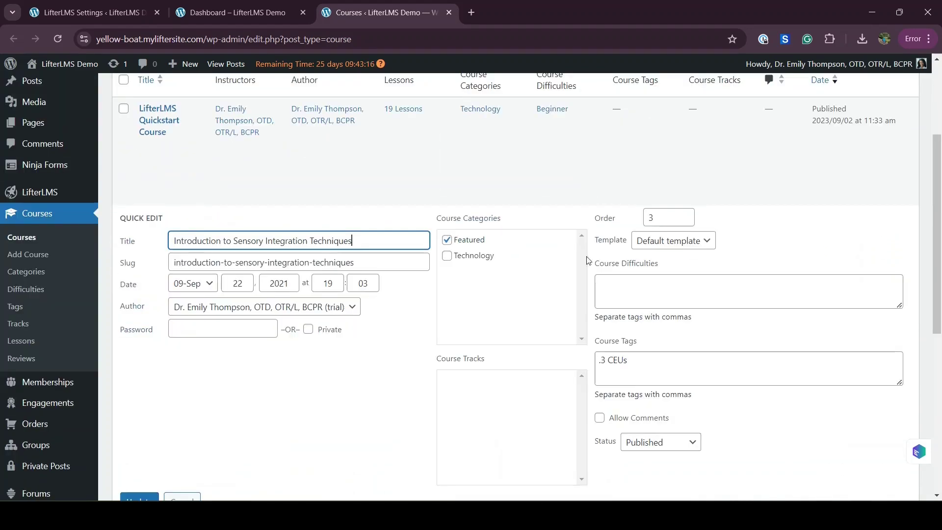
scroll(662, 221, "up", 2)
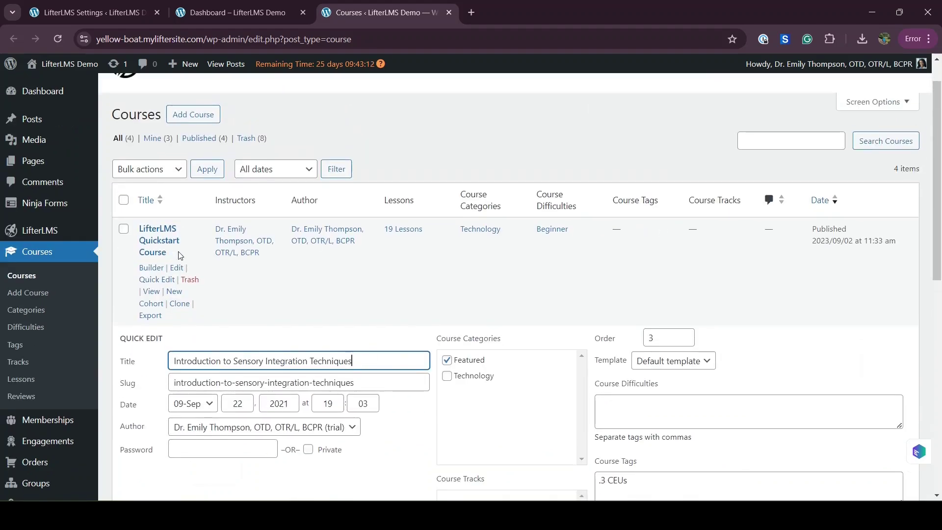
scroll(180, 256, "down", 2)
scroll(353, 405, "down", 1)
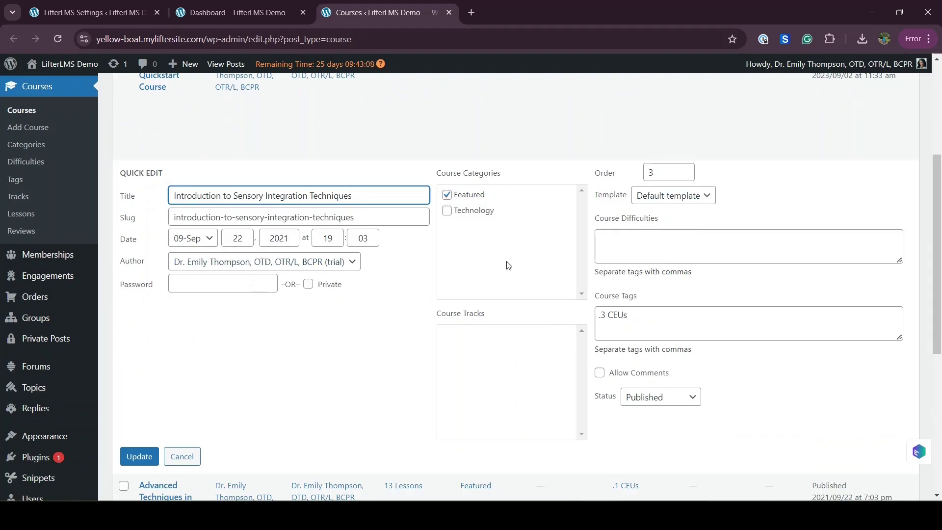
scroll(287, 203, "up", 3)
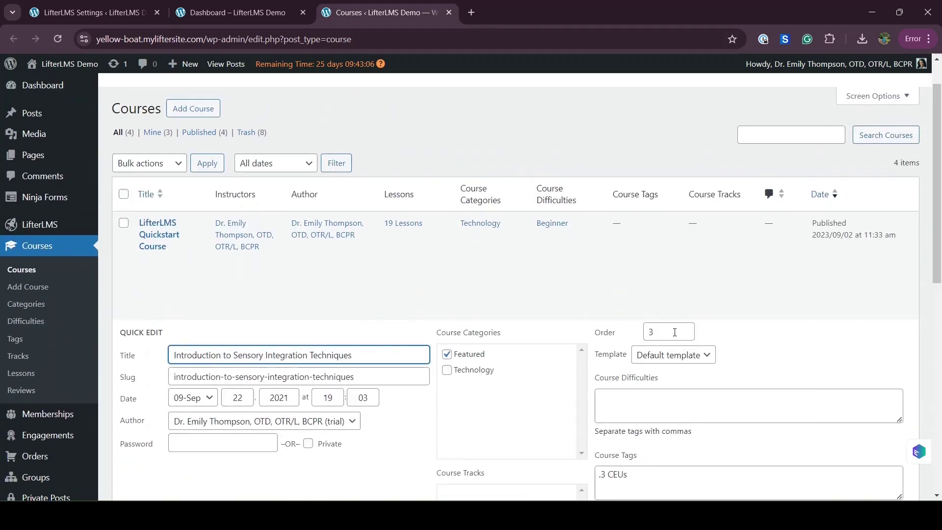
left_click(675, 332)
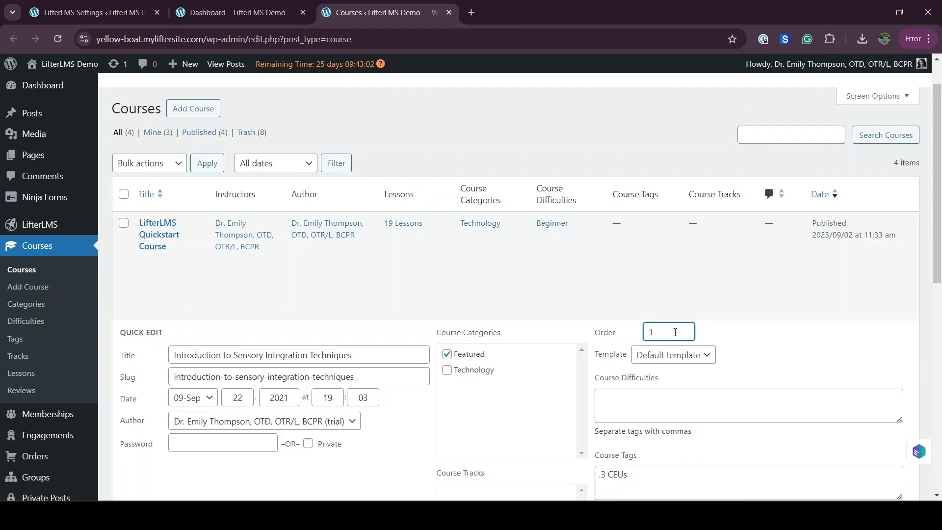
scroll(150, 279, "down", 4)
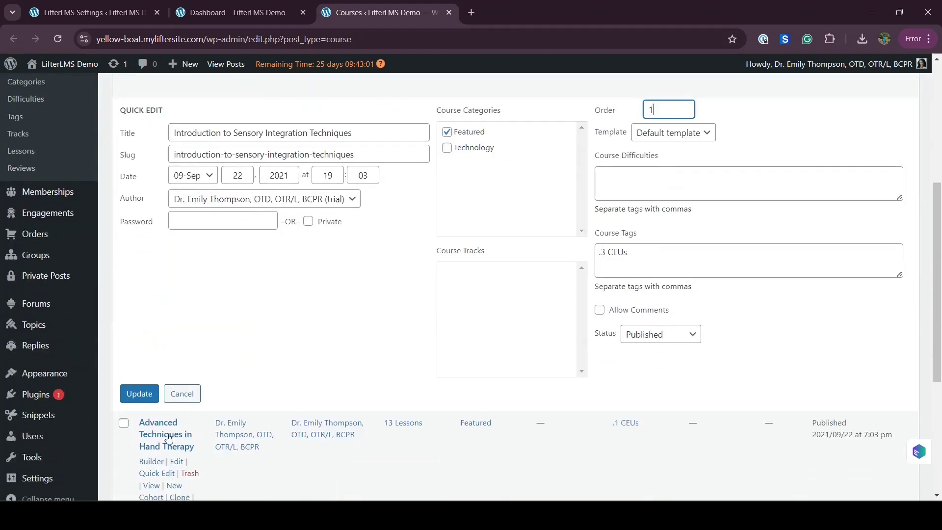
left_click(140, 397)
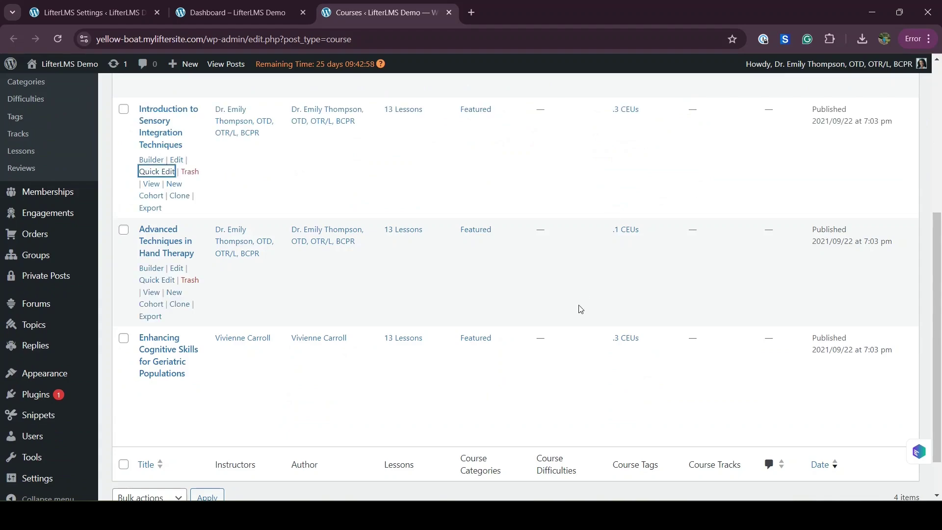
Step: Quick edit the LifterLMS Quickstart Course, set its Order to 2 and update it
scroll(580, 309, "up", 3)
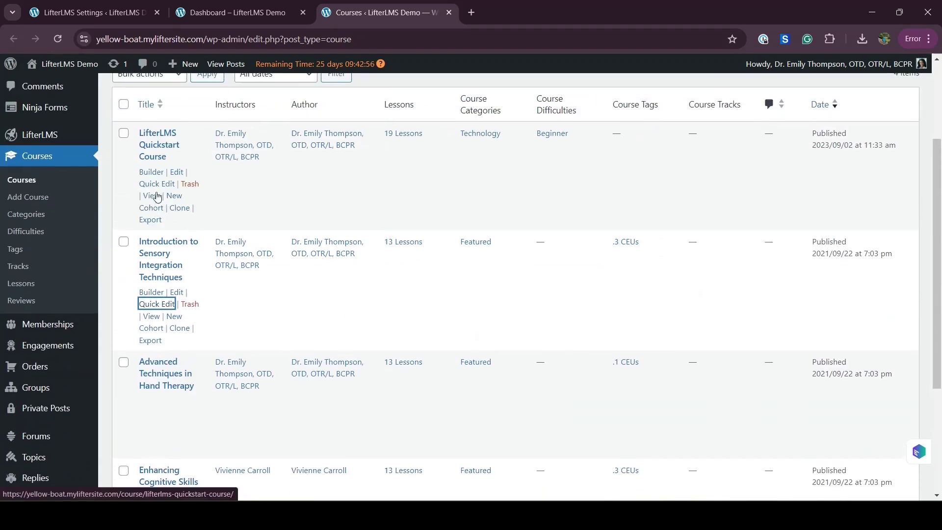
left_click(157, 184)
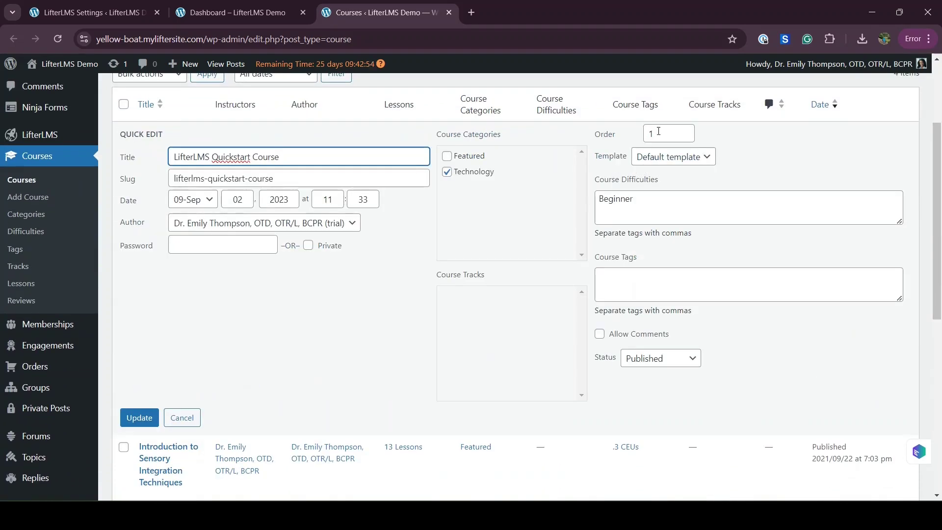
double_click(658, 131)
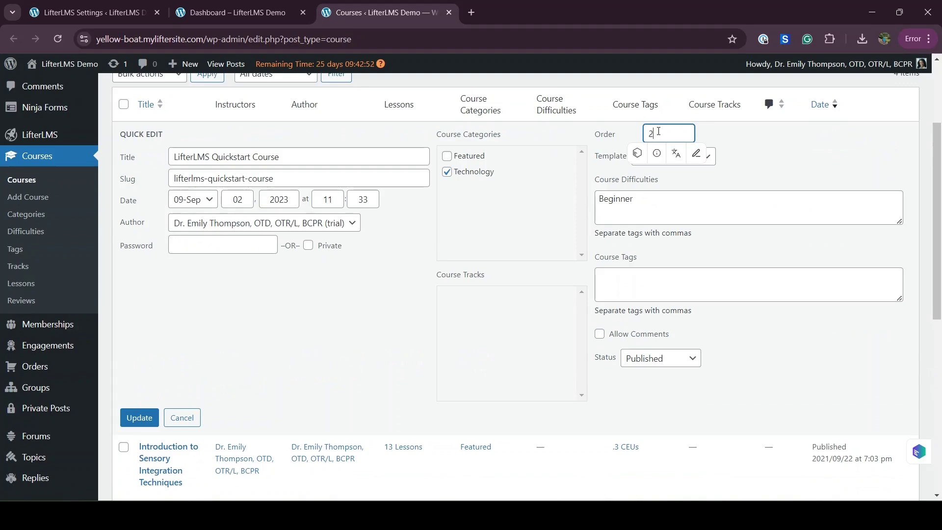
left_click(138, 418)
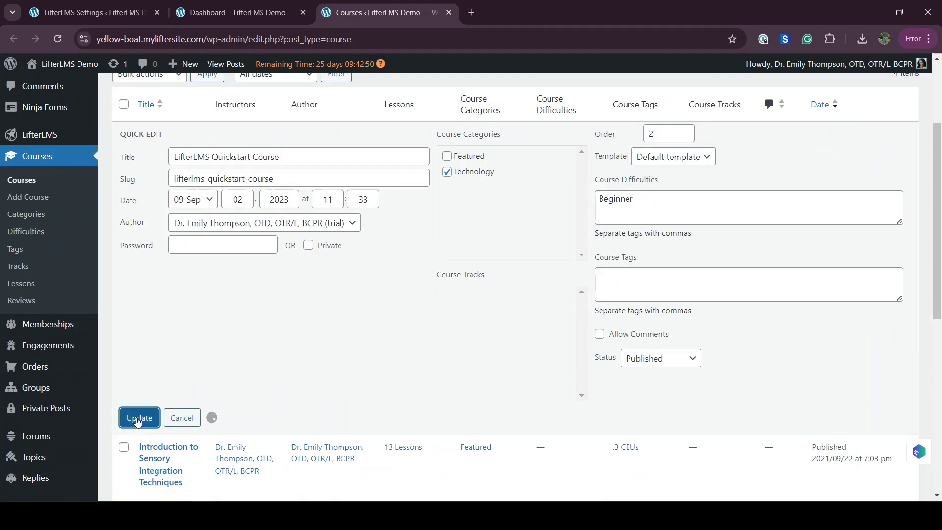
Step: Quick edit the Advanced Techniques in Hand Therapy course, set its Order to 4 and update it
scroll(360, 319, "down", 3)
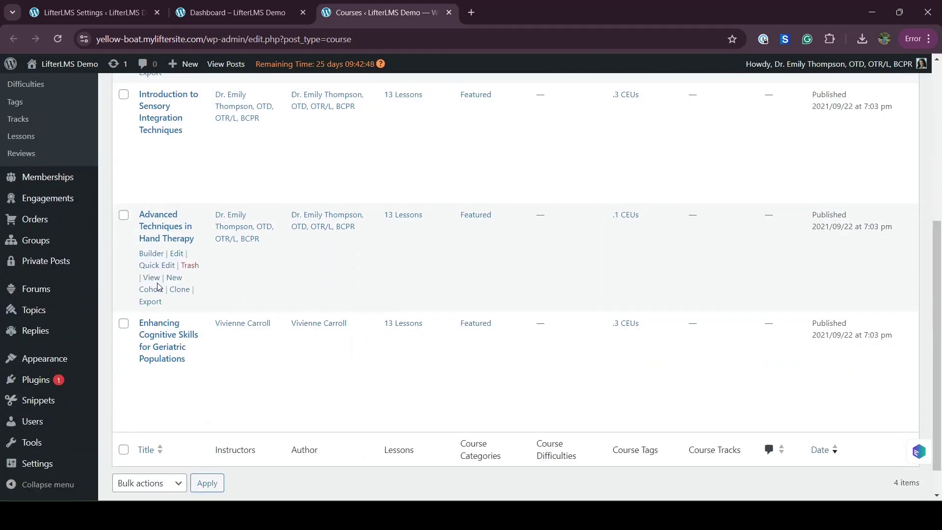
left_click(157, 269)
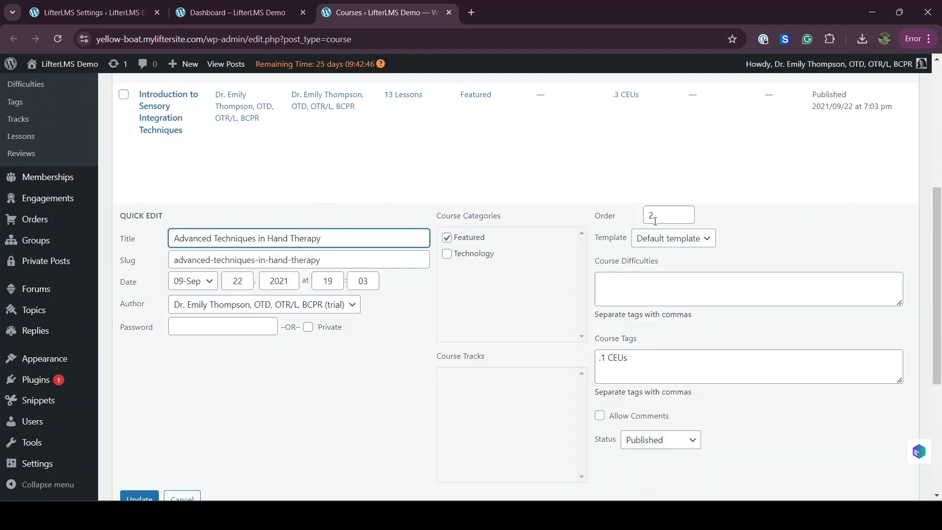
left_click(656, 218)
scroll(317, 279, "down", 2)
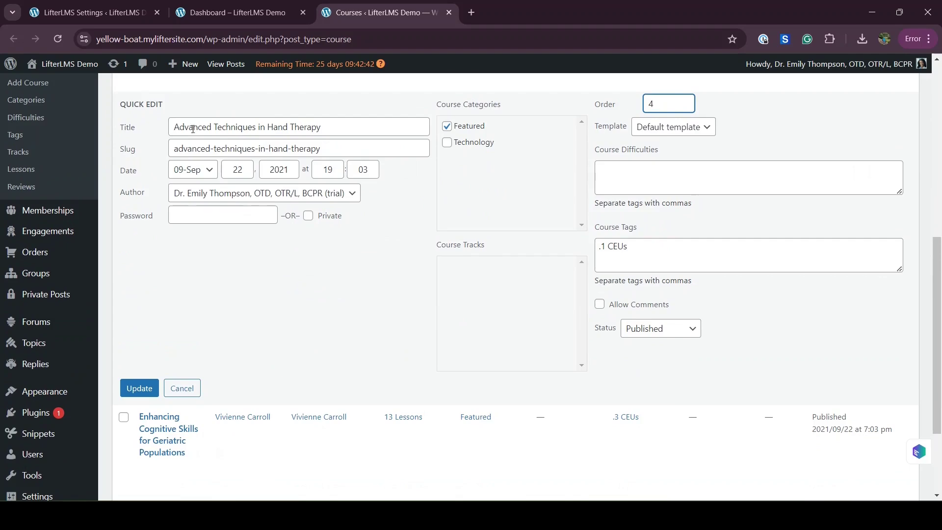
scroll(193, 129, "down", 2)
left_click(145, 263)
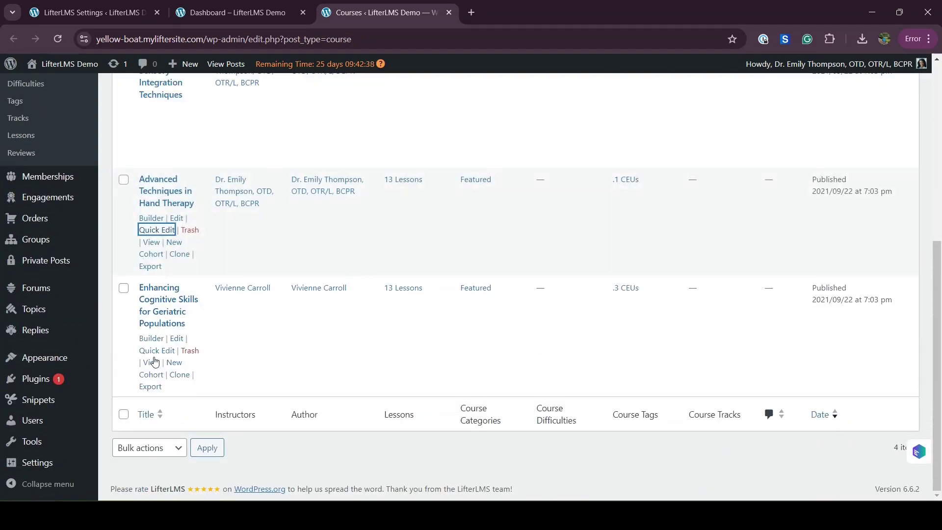
Step: Quick edit the Enhancing Cognitive Skills for Geriatric Populations course, set its Order to 3 and update it
left_click(156, 350)
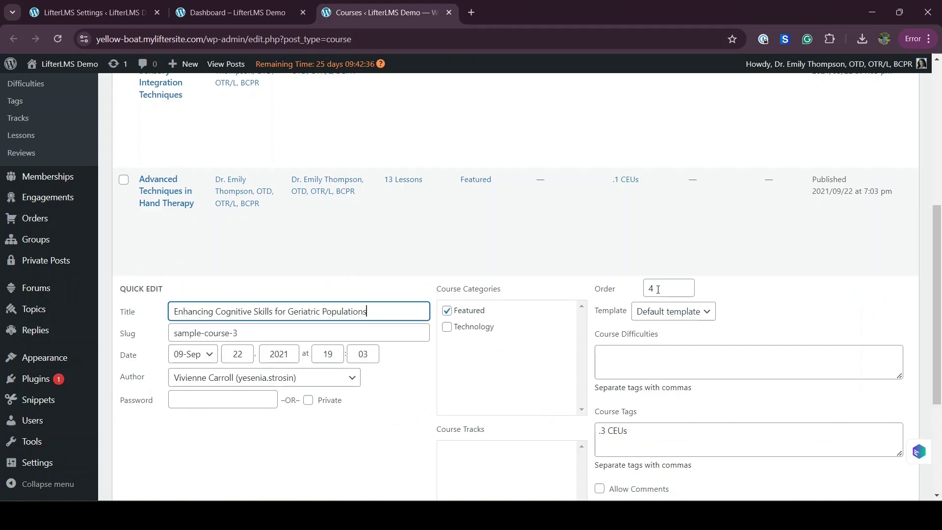
left_click(658, 289)
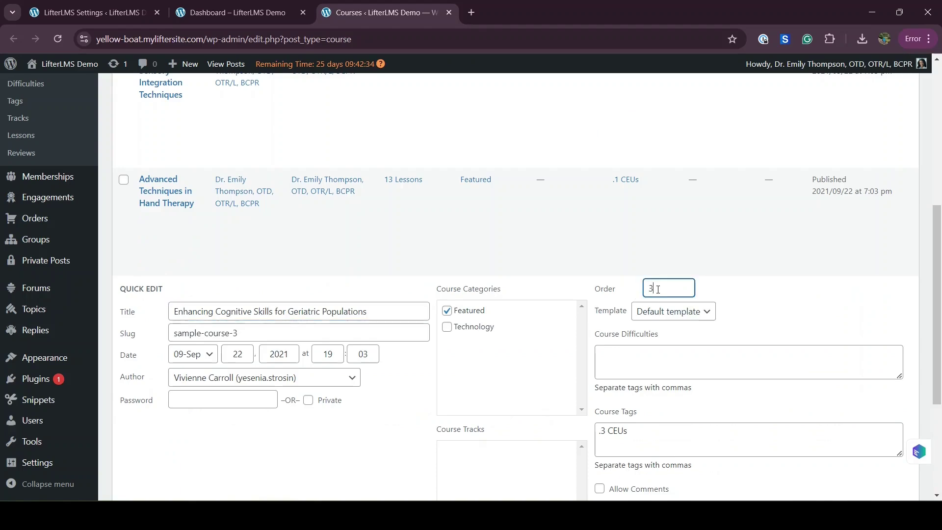
scroll(657, 290, "down", 3)
left_click(132, 382)
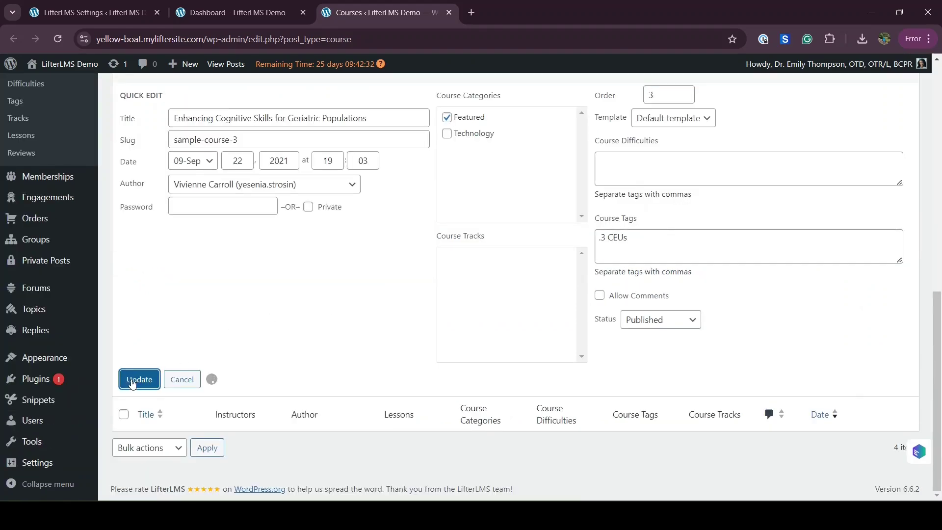
scroll(319, 364, "up", 6)
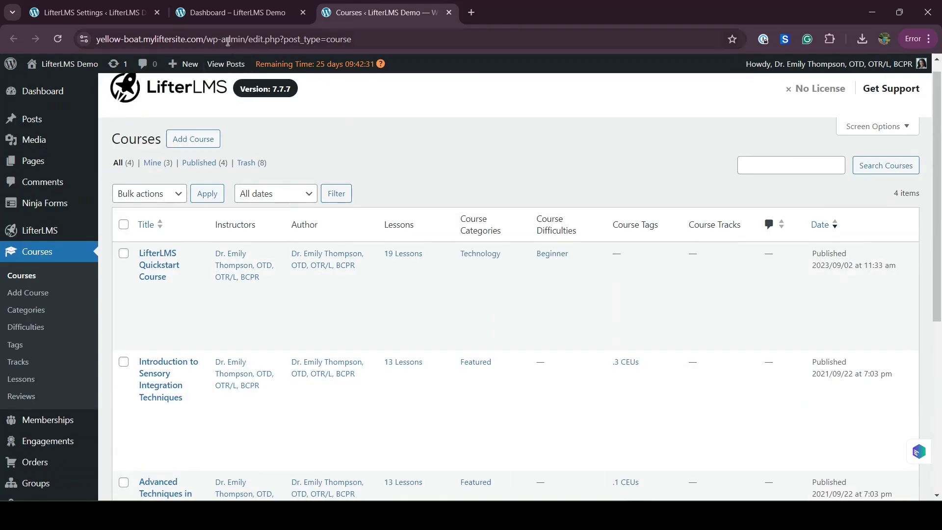
Step: Compare the student dashboard's My Courses listing with the Order number in the Introduction to Sensory Integration Techniques course's quick edit form
left_click(230, 11)
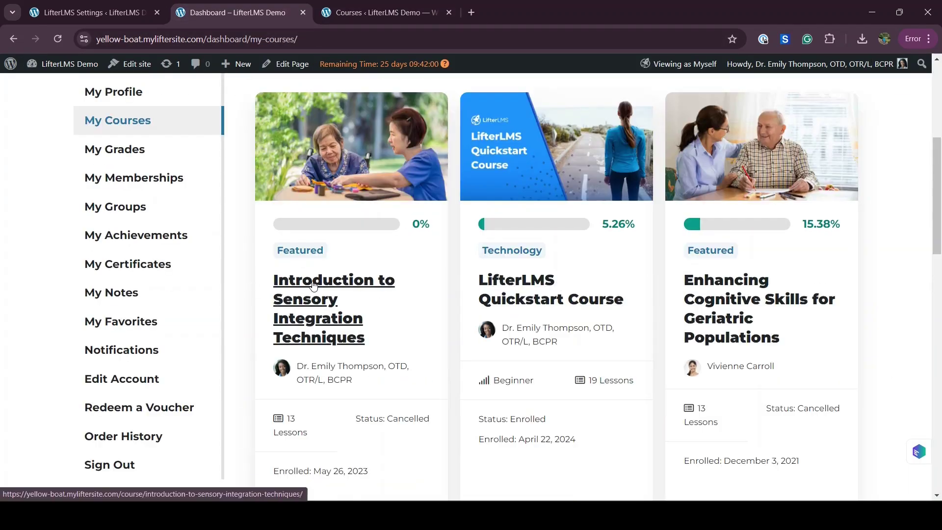
left_click(352, 11)
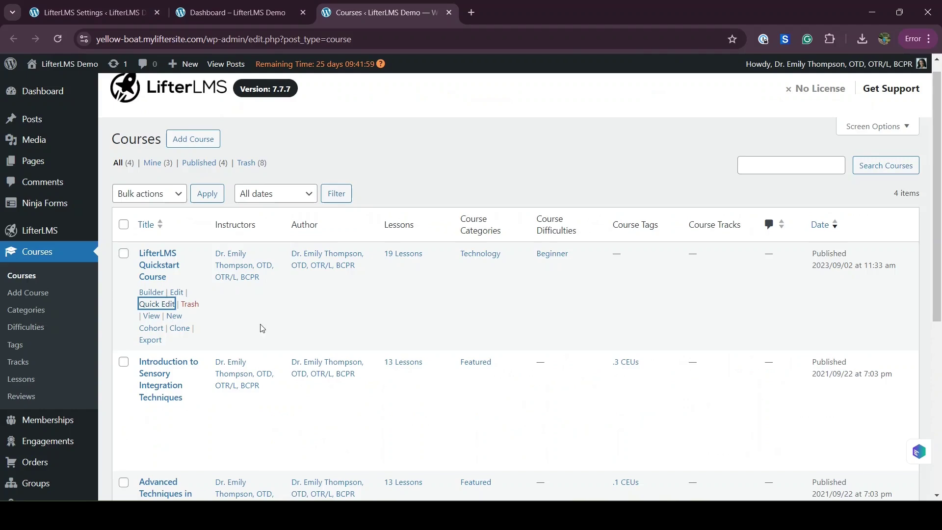
left_click(156, 425)
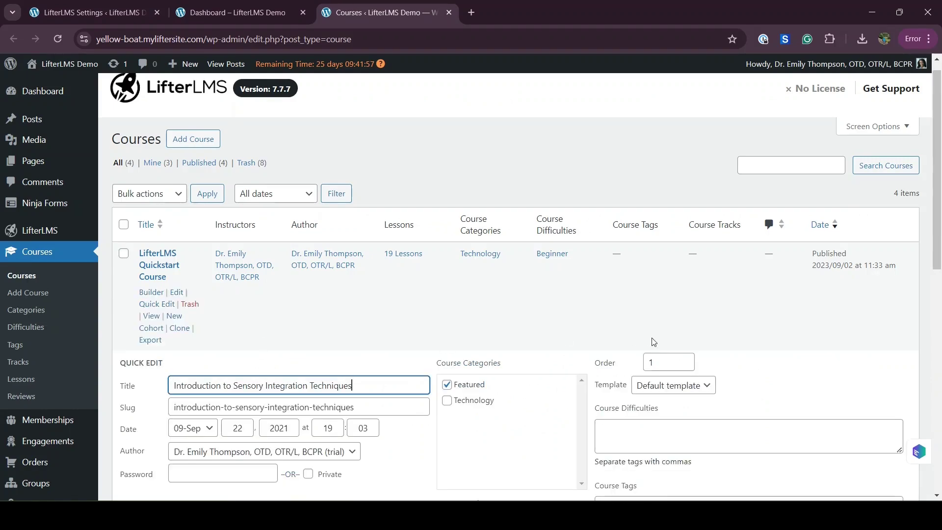
Step: Review the My Courses listing again and check the Order number in the Enhancing Cognitive Skills for Geriatric Populations course's quick edit form
left_click(231, 12)
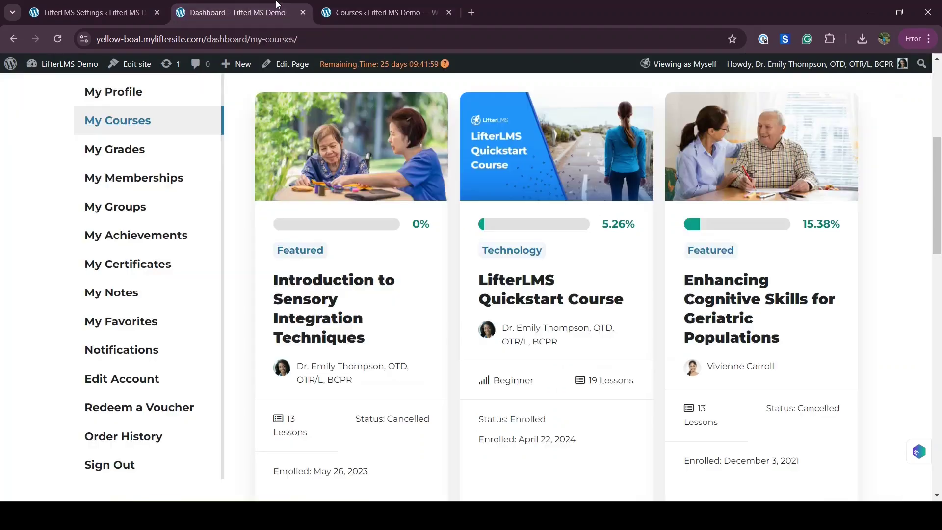
scroll(376, 311, "down", 1)
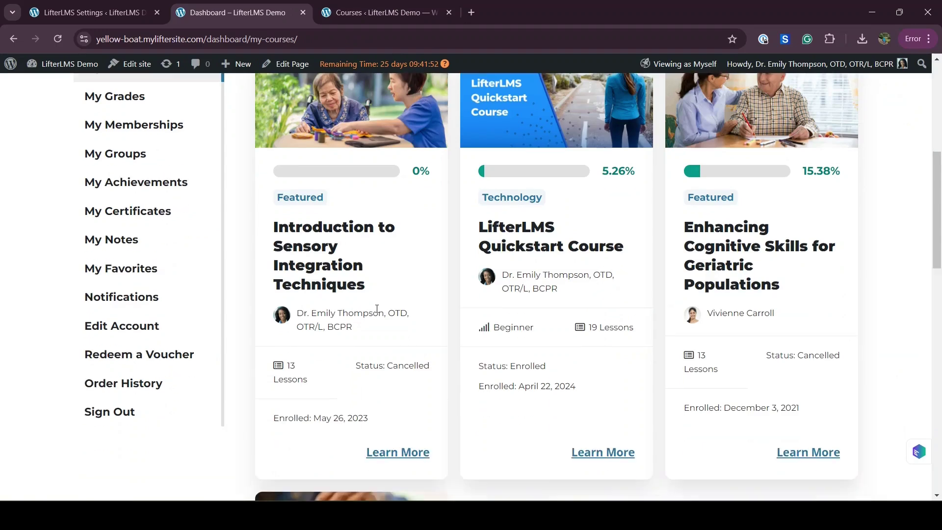
left_click(369, 11)
scroll(315, 374, "down", 1)
scroll(315, 374, "down", 10)
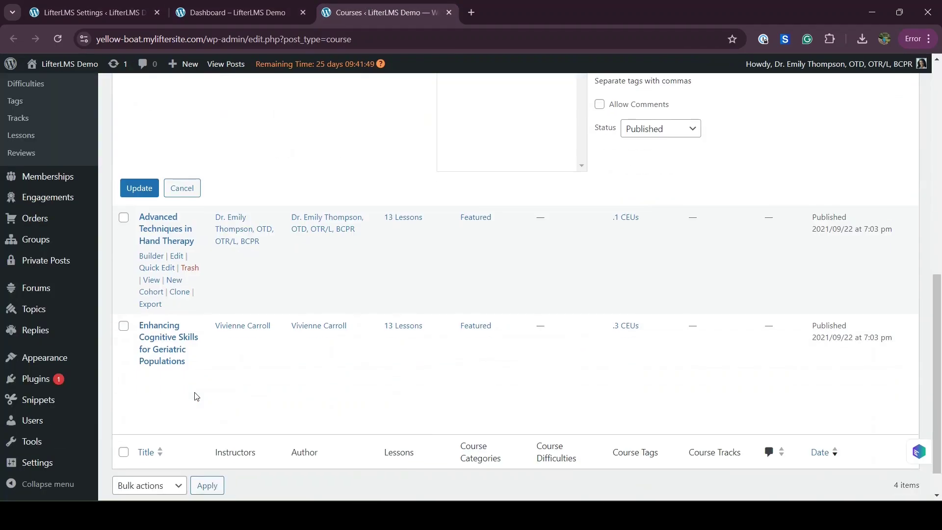
left_click(156, 375)
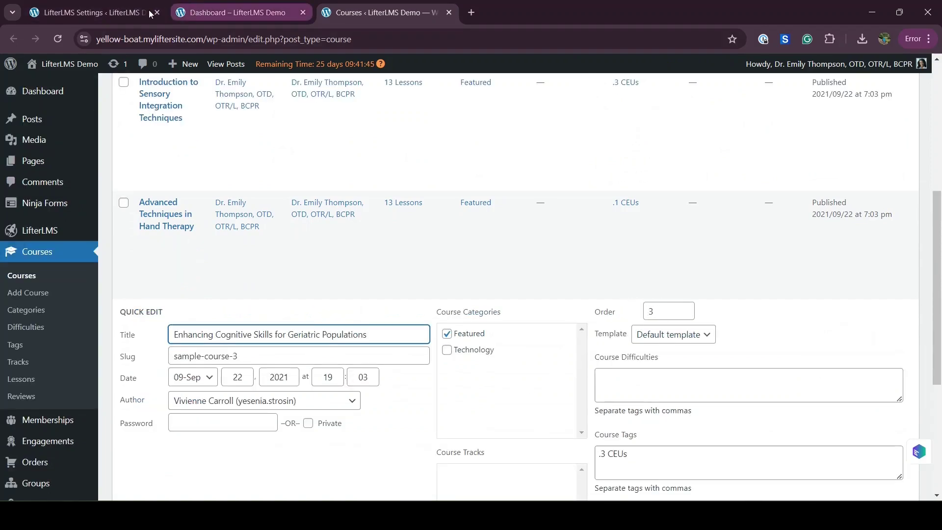
Step: Examine the available Courses Sorting options in the LifterLMS account settings, including Order (High to Low), without changing the selection
left_click(124, 14)
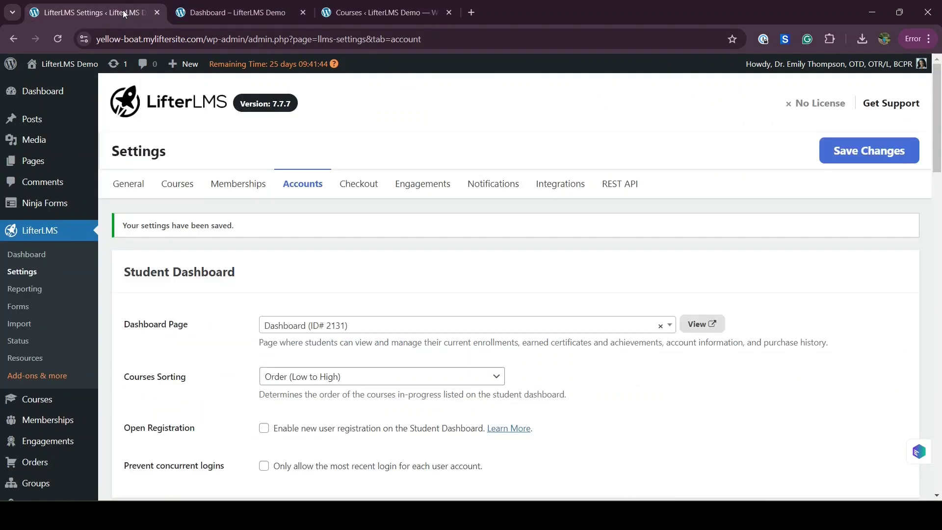
left_click(331, 380)
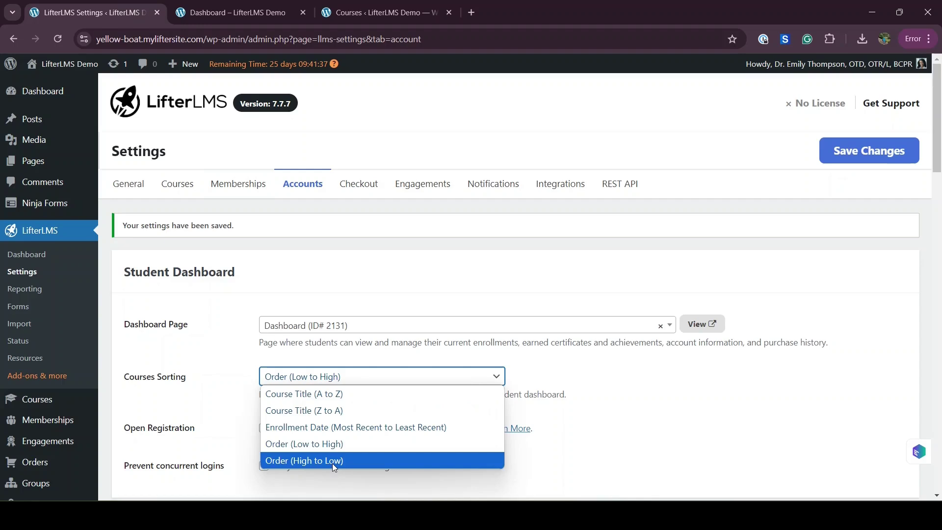
left_click(535, 272)
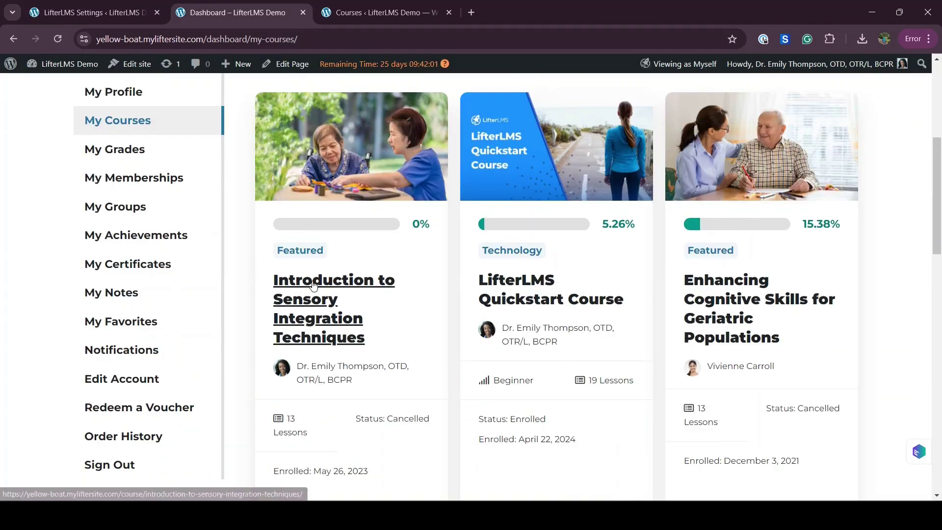
Step: Return to the course list and recheck the Introduction to Sensory Integration Techniques course's Order number in quick edit
left_click(352, 10)
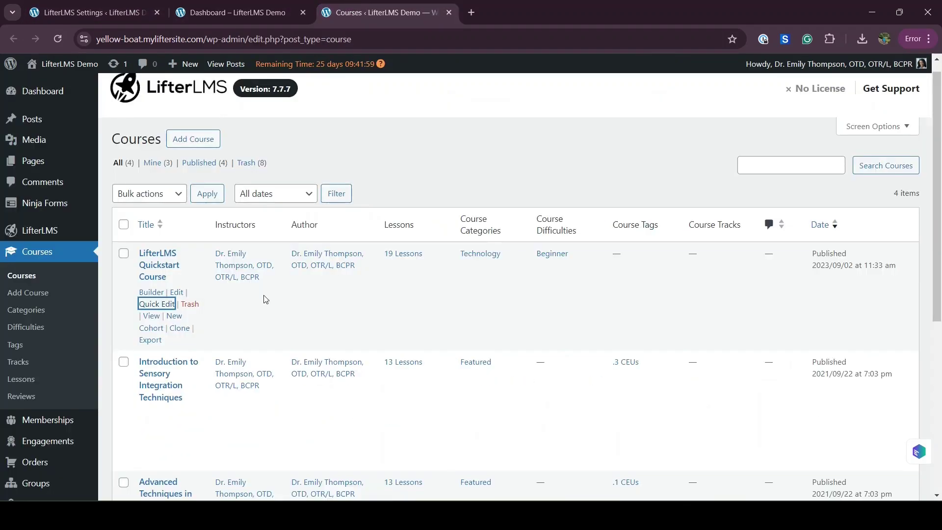
left_click(156, 425)
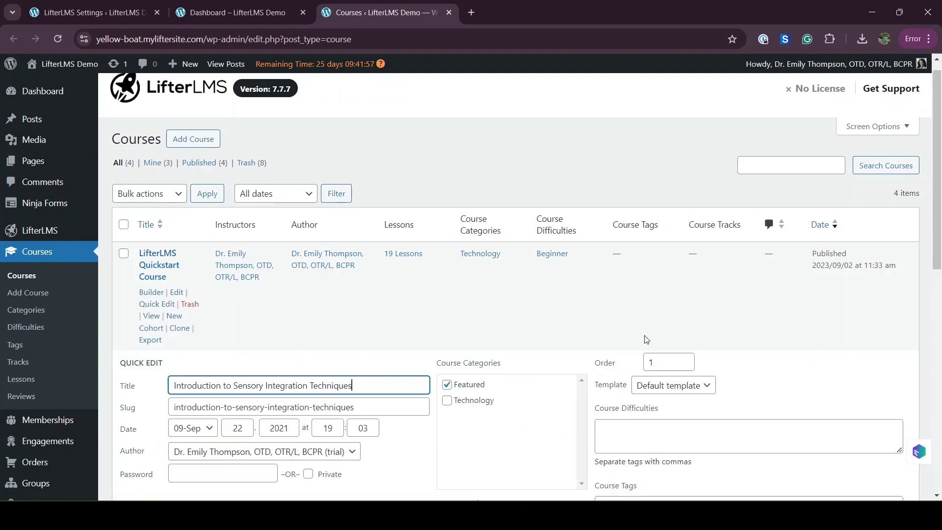